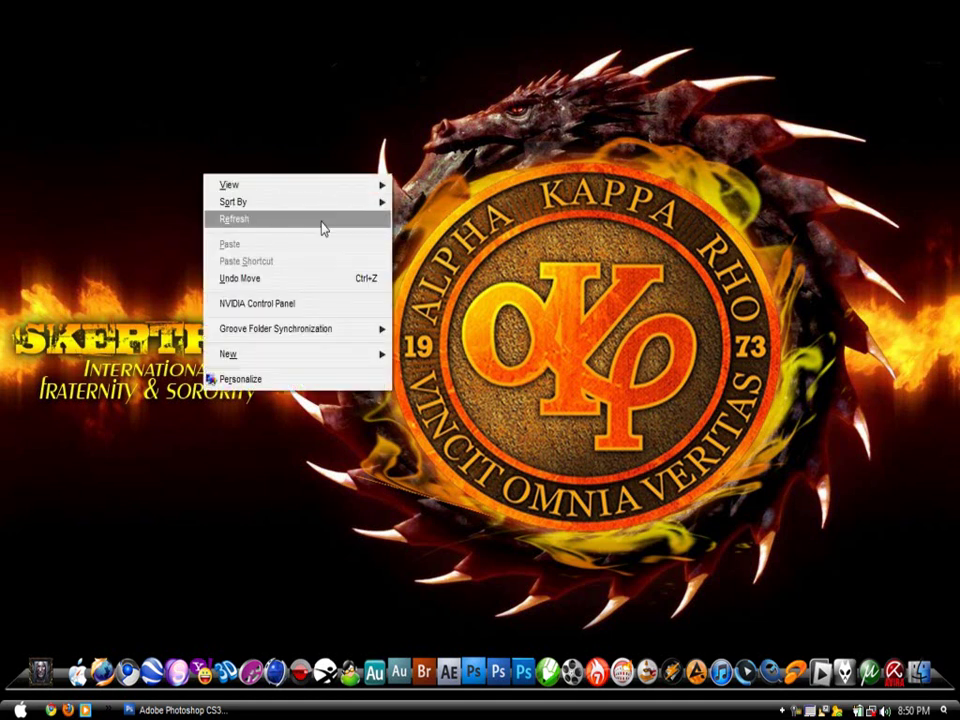
- Refresh the desktop, play the first MP3 track in AIMP3, and bring up the Start menu
left_click(321, 227)
right_click(243, 188)
left_click(306, 238)
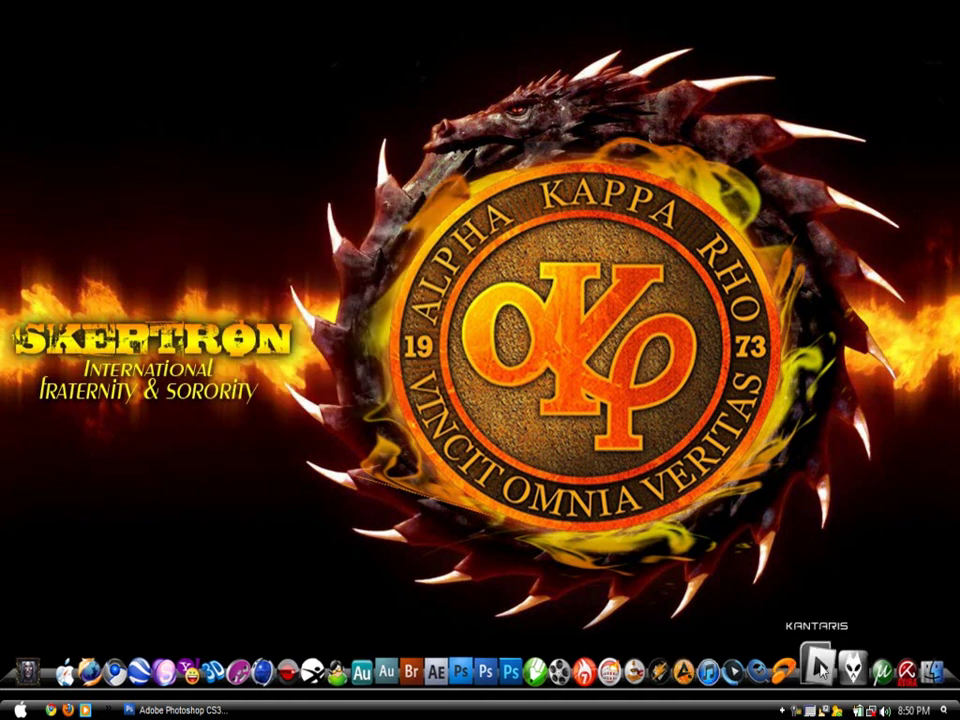
right_click(58, 352)
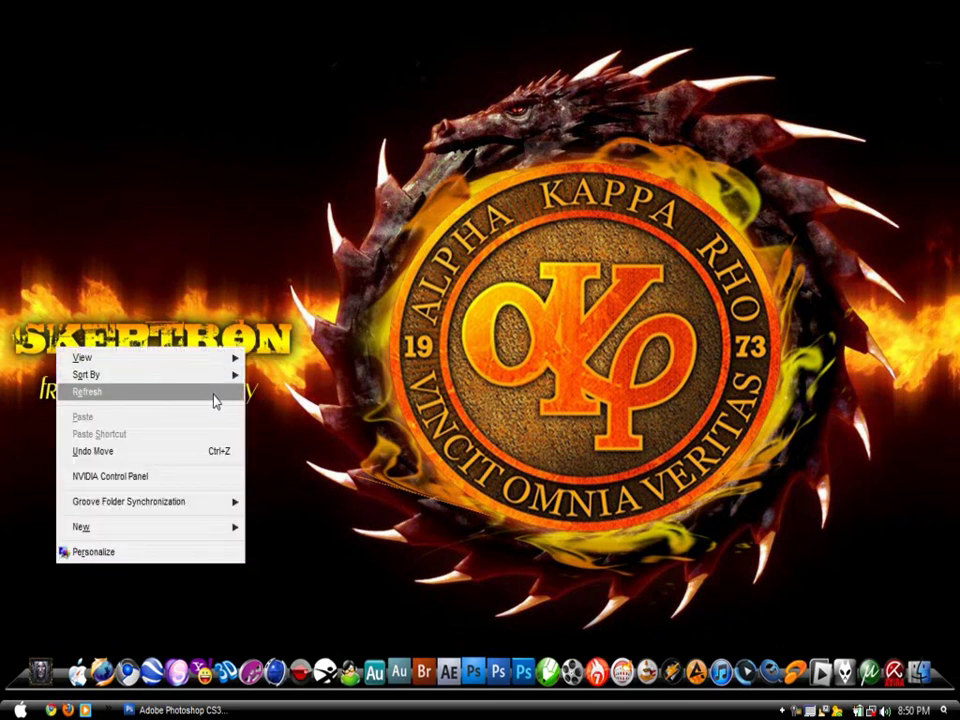
left_click(214, 392)
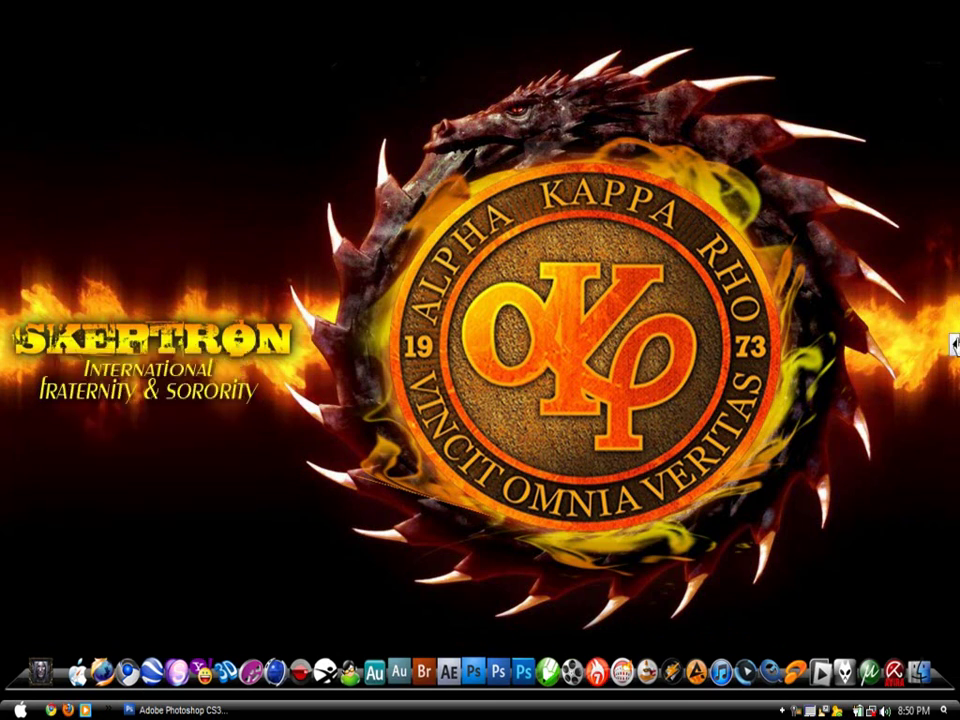
mouse_move(954, 344)
left_click(828, 88)
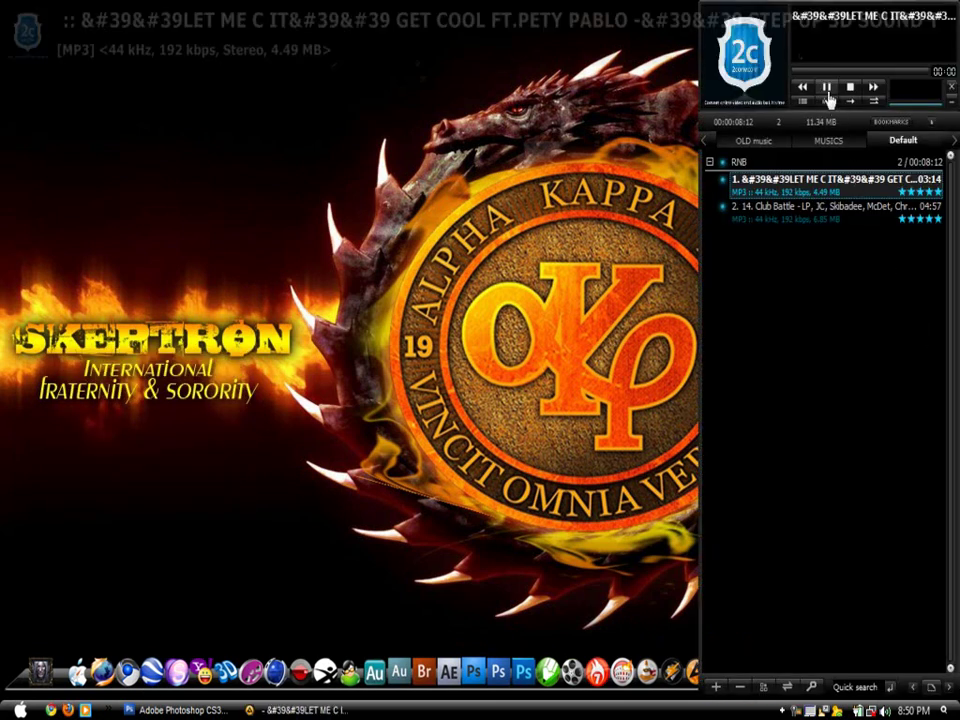
left_click(20, 708)
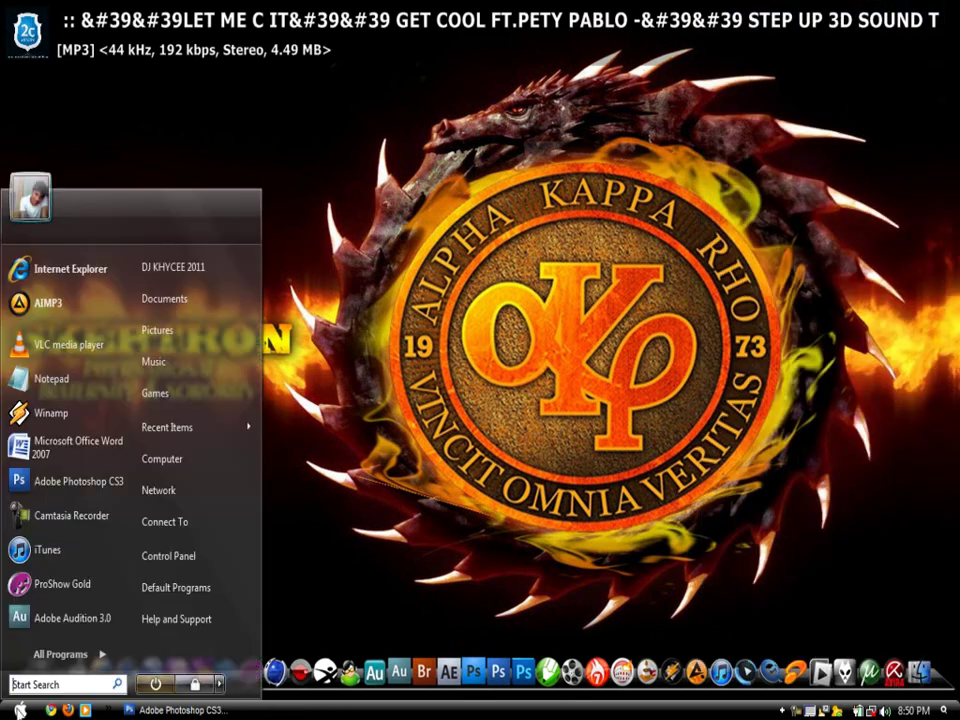
- Launch Notepad, reposition its window, then type and erase the greeting 'HI GUYS'
left_click(60, 380)
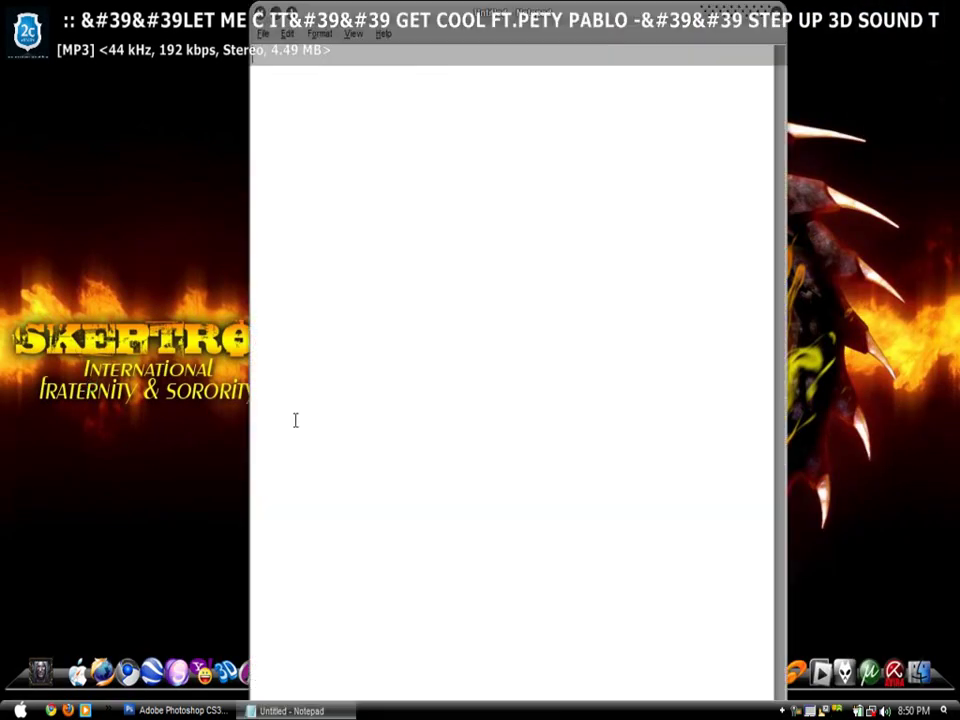
left_click_drag(463, 20, 456, 7)
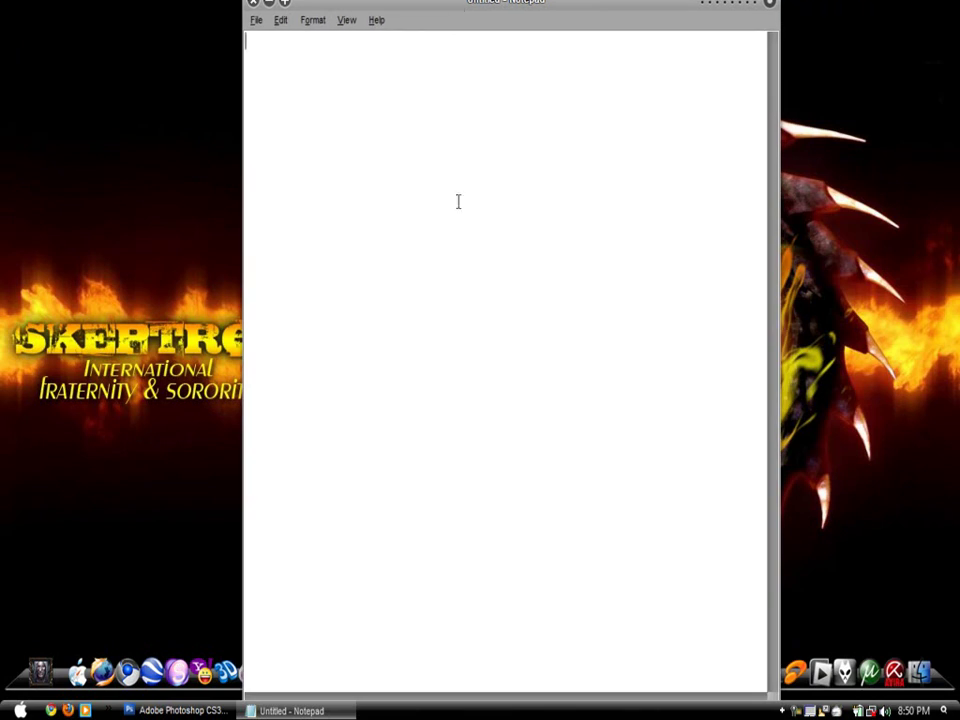
mouse_move(520, 8)
left_mouse_down()
mouse_move(520, 134)
mouse_move(512, 36)
left_mouse_up()
type("HI GUYS")
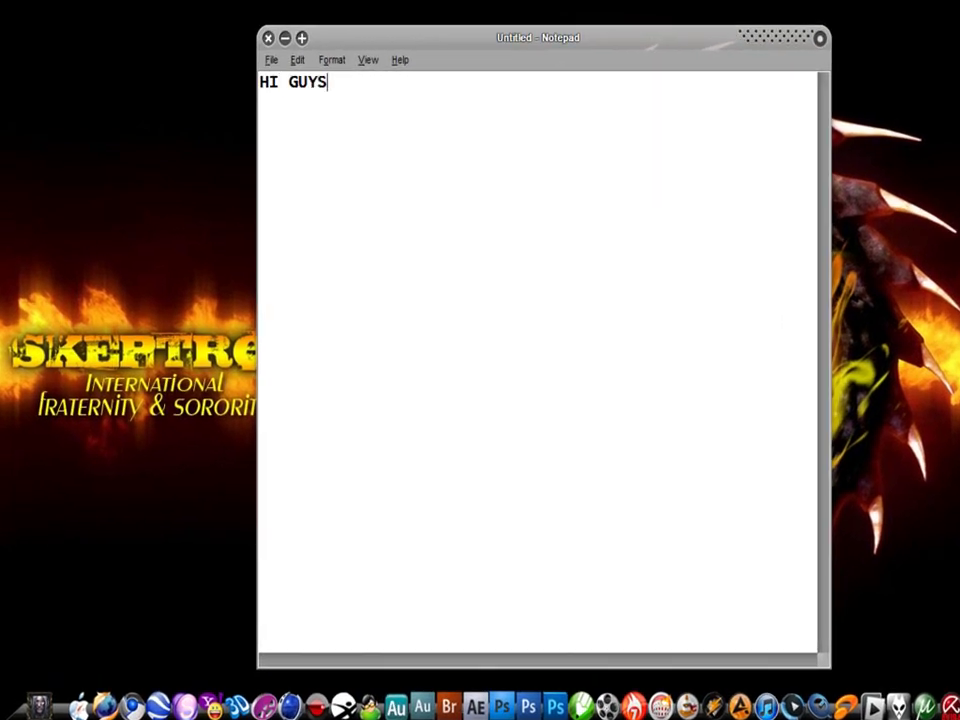
key("ctrl+a")
key("BackSpace")
- Type and then clear the intro line about removing a picture's background
type("OD")
type("W W")
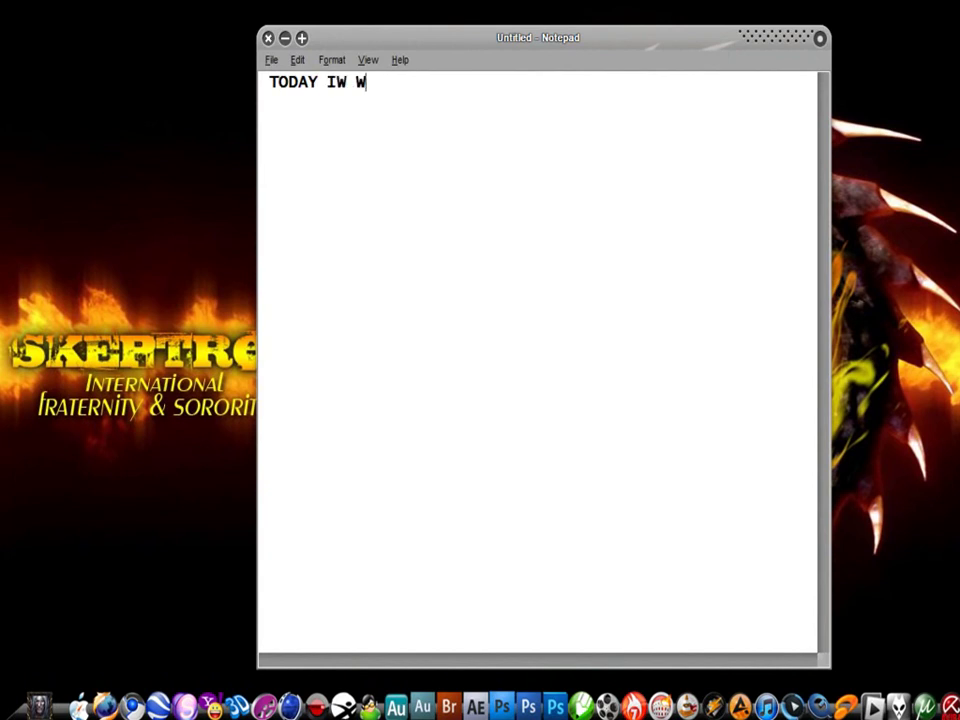
key("BackSpace")
key("BackSpace")
key("BackSpace")
type(" WILL SHOW")
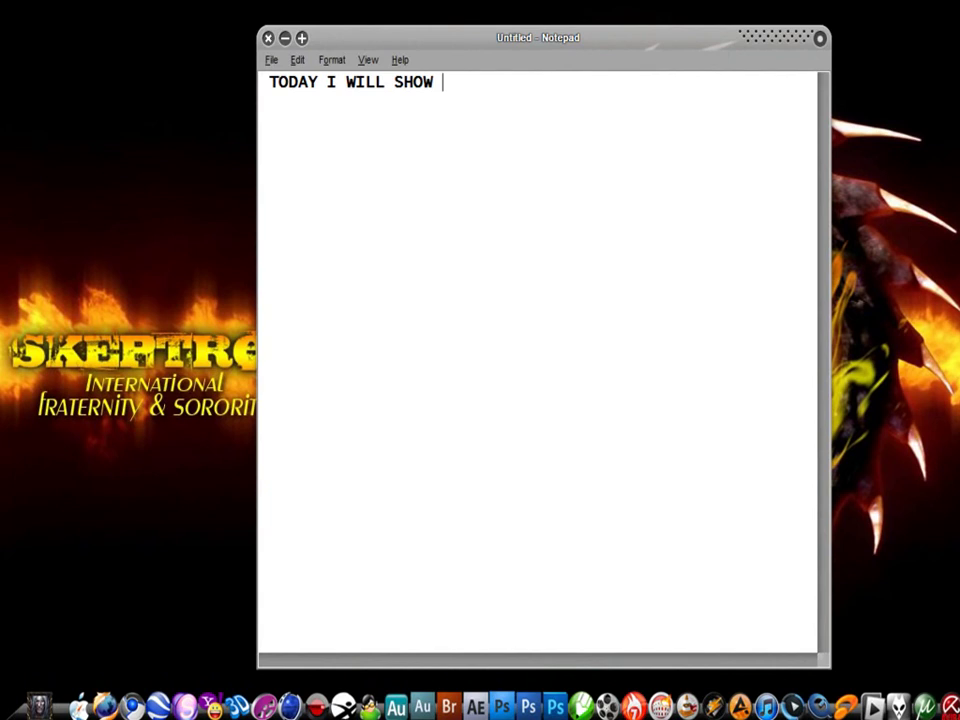
type("HOW")
type(" TO REMOVE BACKGROUND")
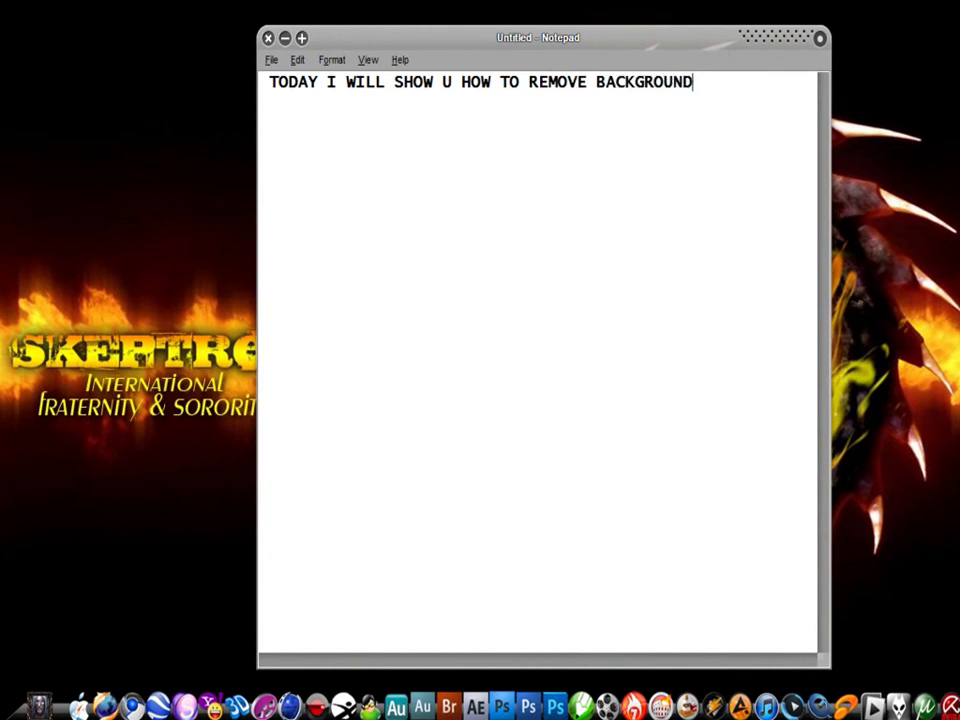
type("IN PICTURES")
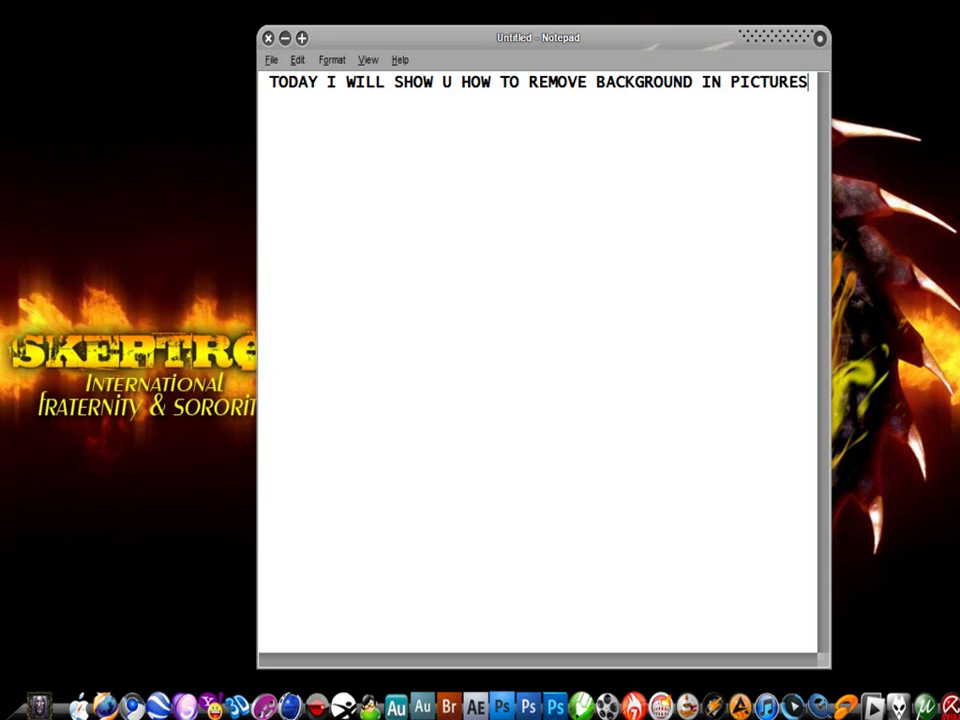
key("ctrl+a")
key("BackSpace")
- Type 'USING PHOTOSHOP PLUG INS', erase it, and close Notepad
type("USGI")
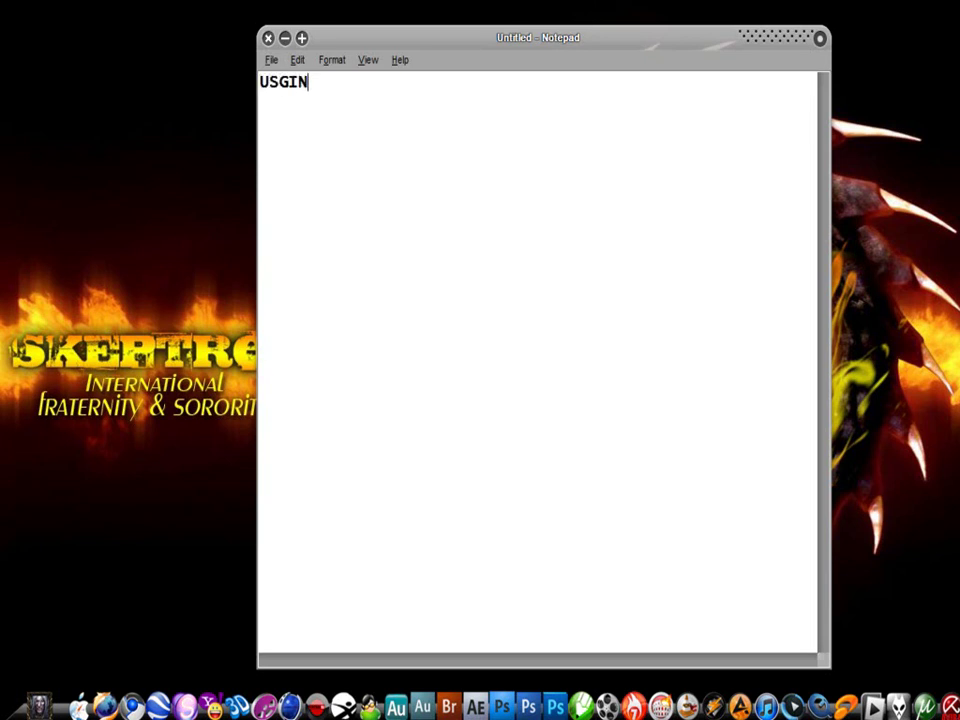
type("ING P")
type("HOTOSHOP P")
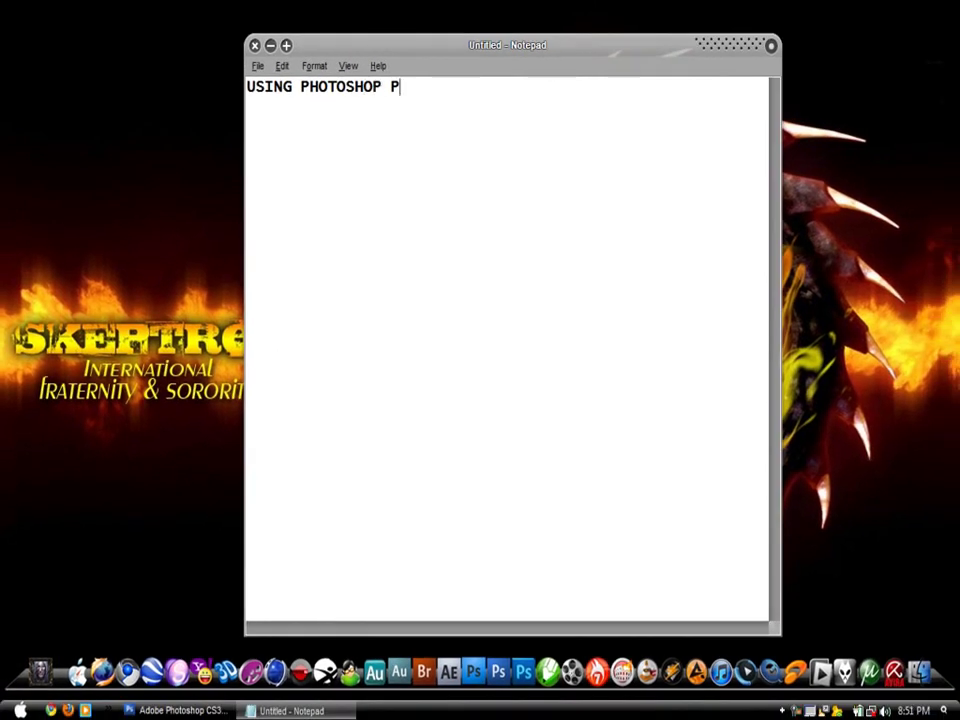
type("UG INS")
key("ctrl+a")
key("Delete")
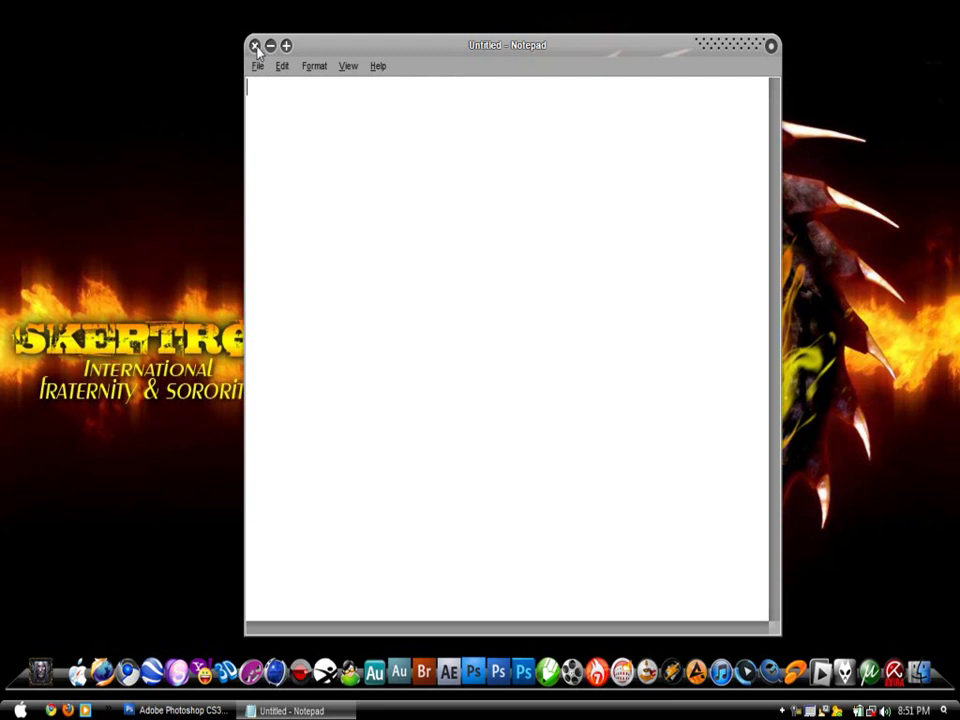
left_click(255, 46)
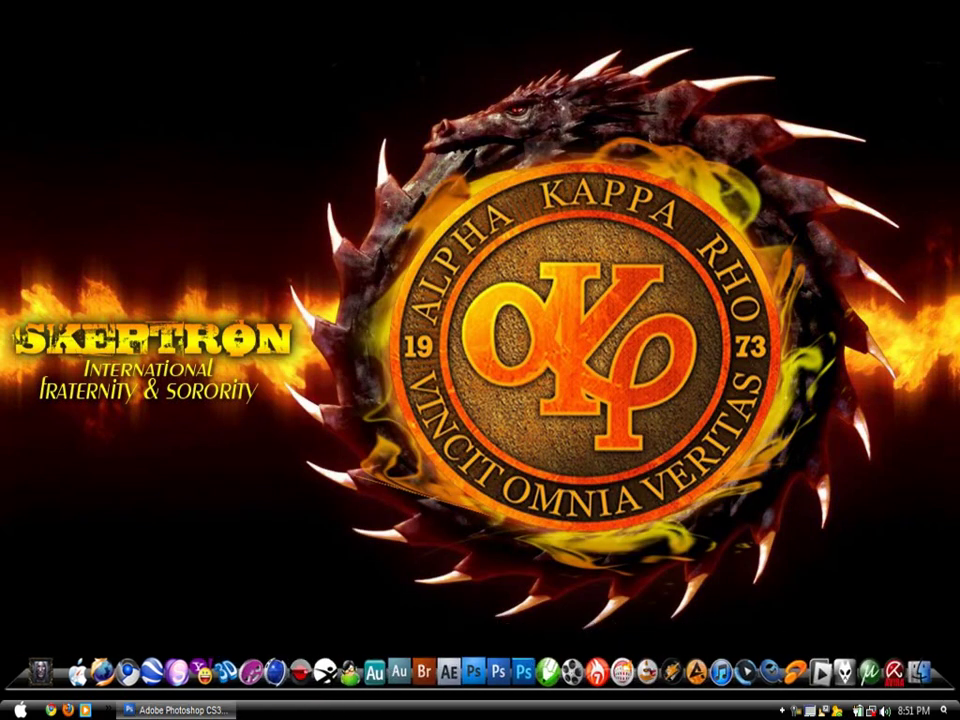
- Open 007 - Vector Wallpapers.jpg in Photoshop
left_click(178, 710)
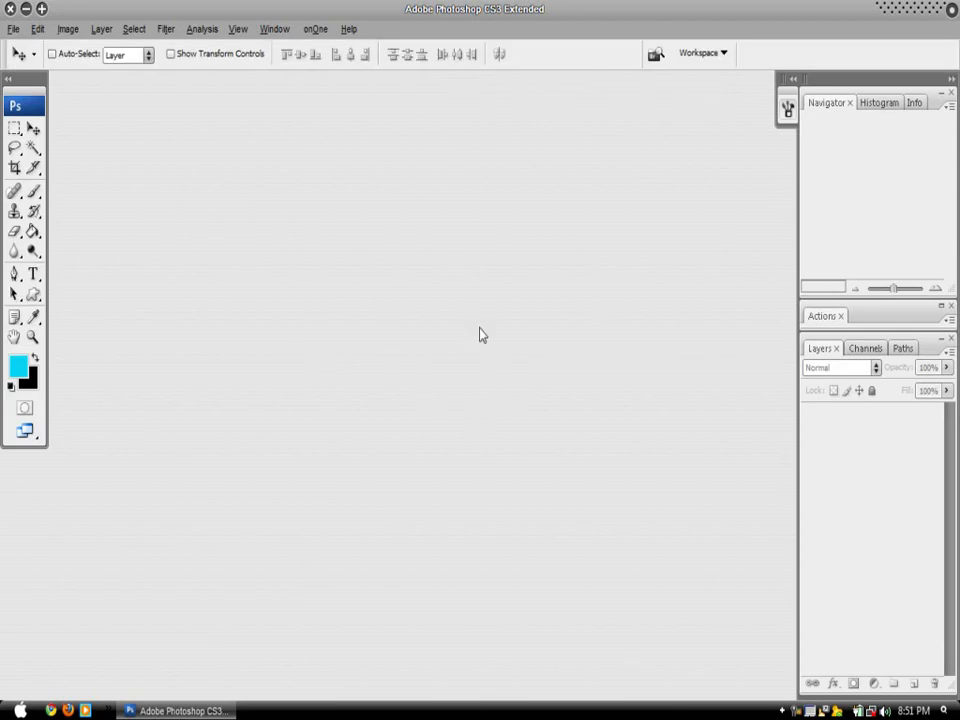
left_click(13, 28)
left_click(37, 70)
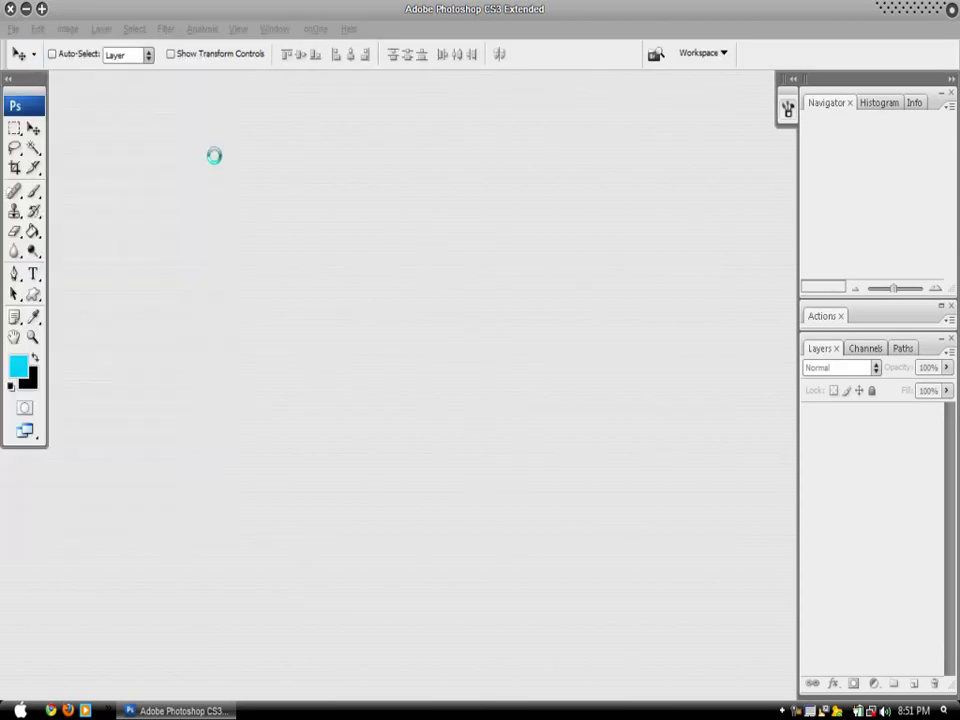
left_click(466, 235)
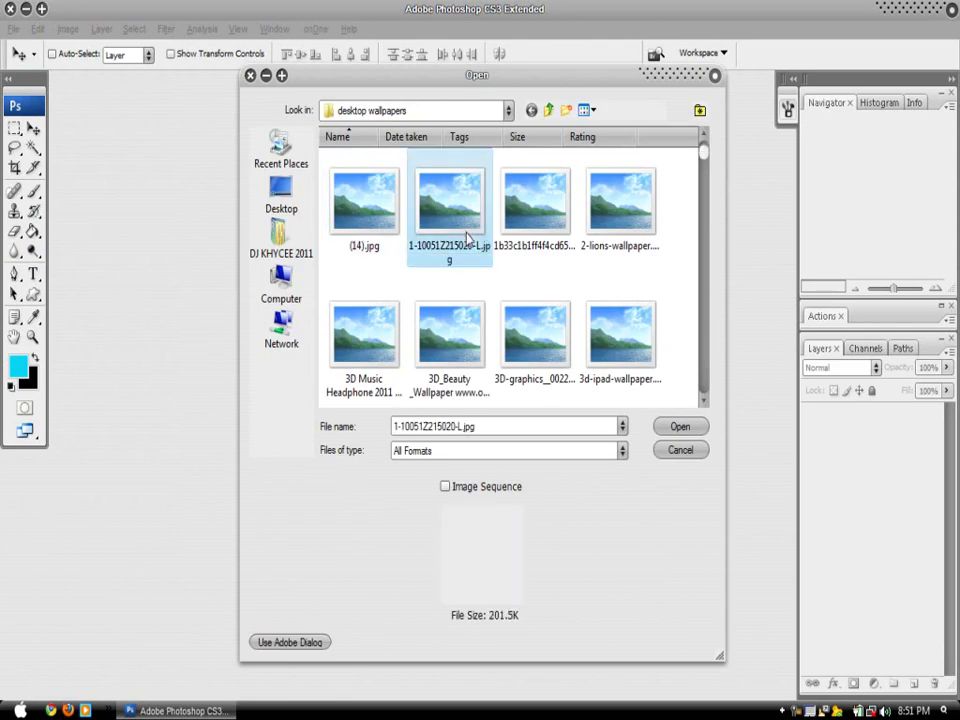
left_click(679, 428)
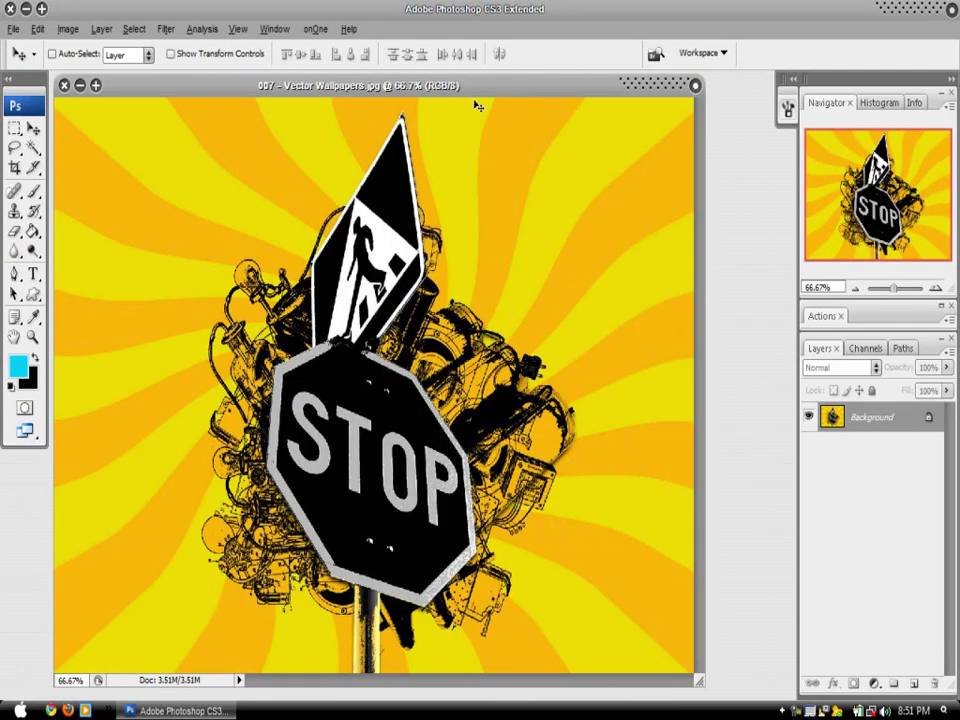
- Convert the locked Background into an editable Layer 0
left_click_drag(476, 93, 490, 90)
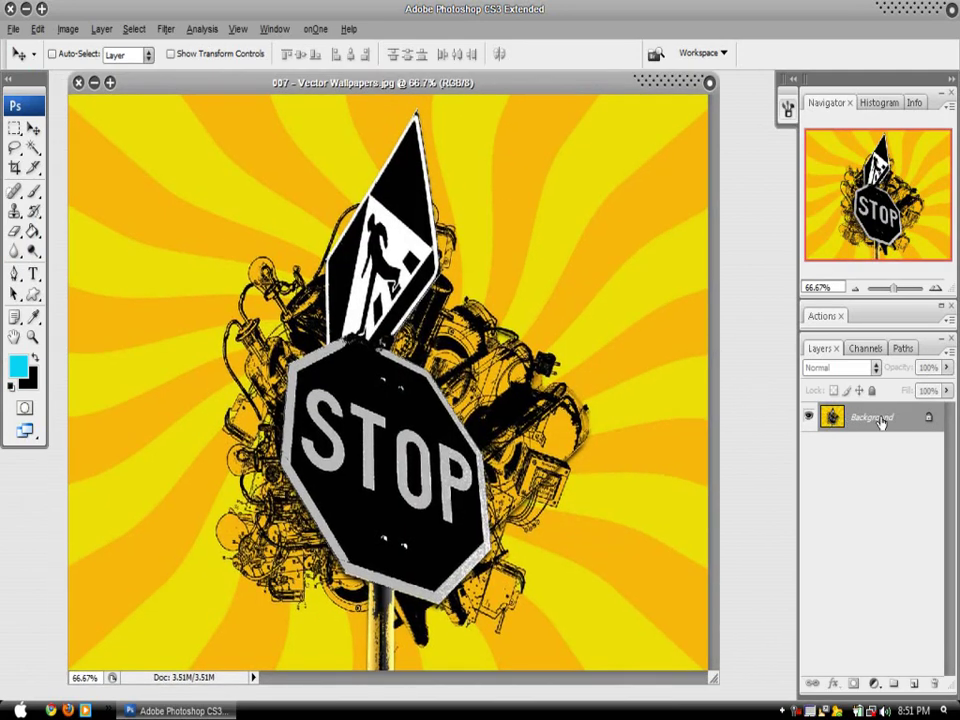
double_click(881, 421)
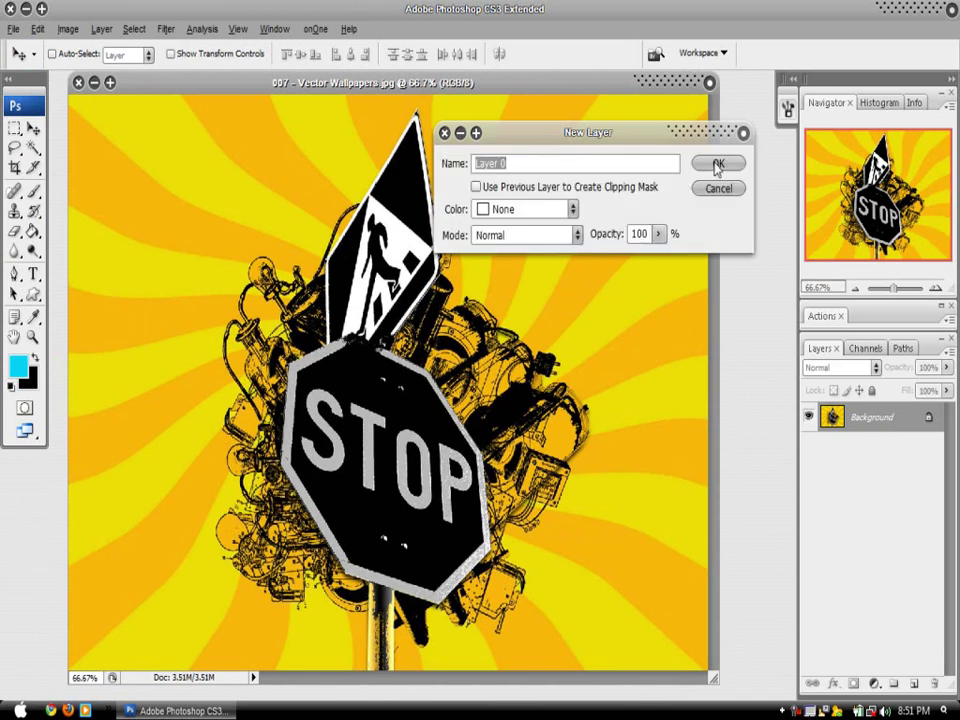
left_click(720, 161)
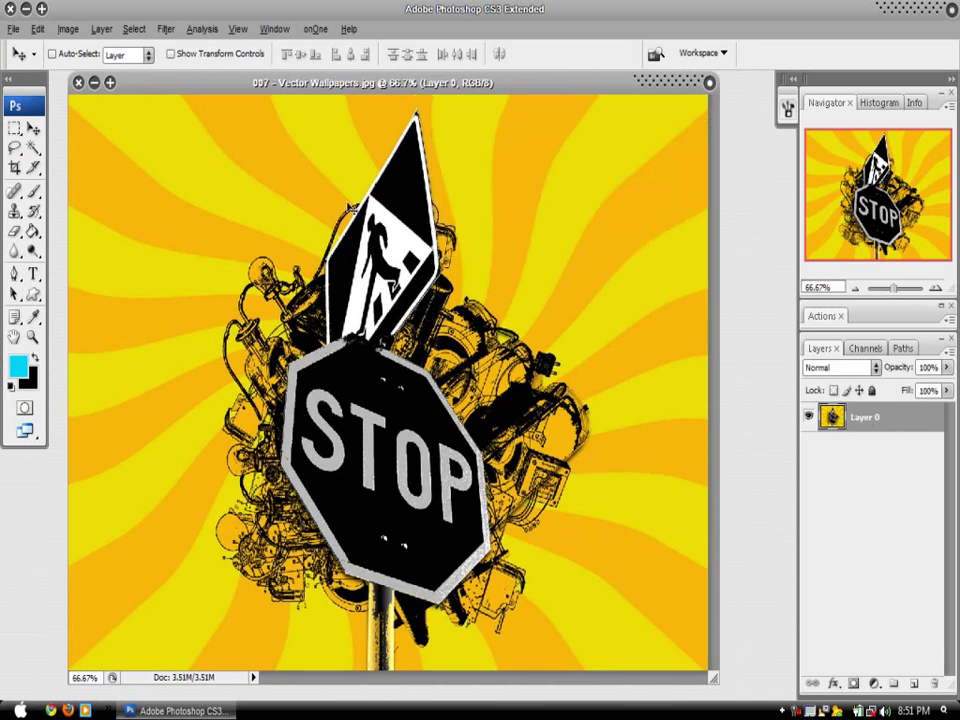
left_click(13, 29)
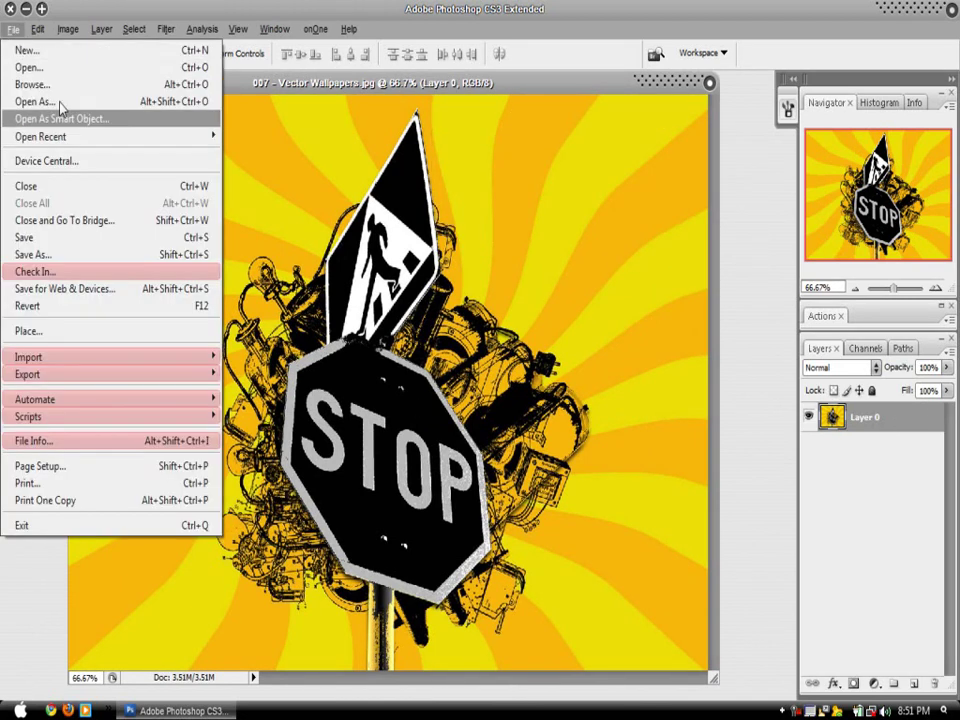
- Open the sky-and-grass picture 3D-graphics__002257_1.jpg
left_click(64, 68)
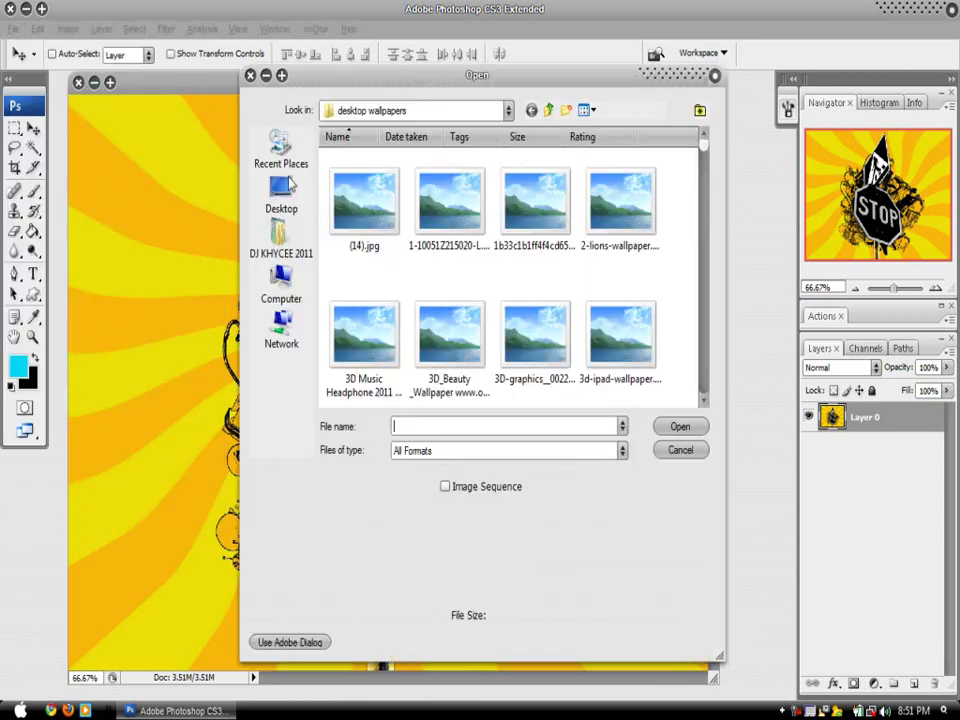
left_click(509, 359)
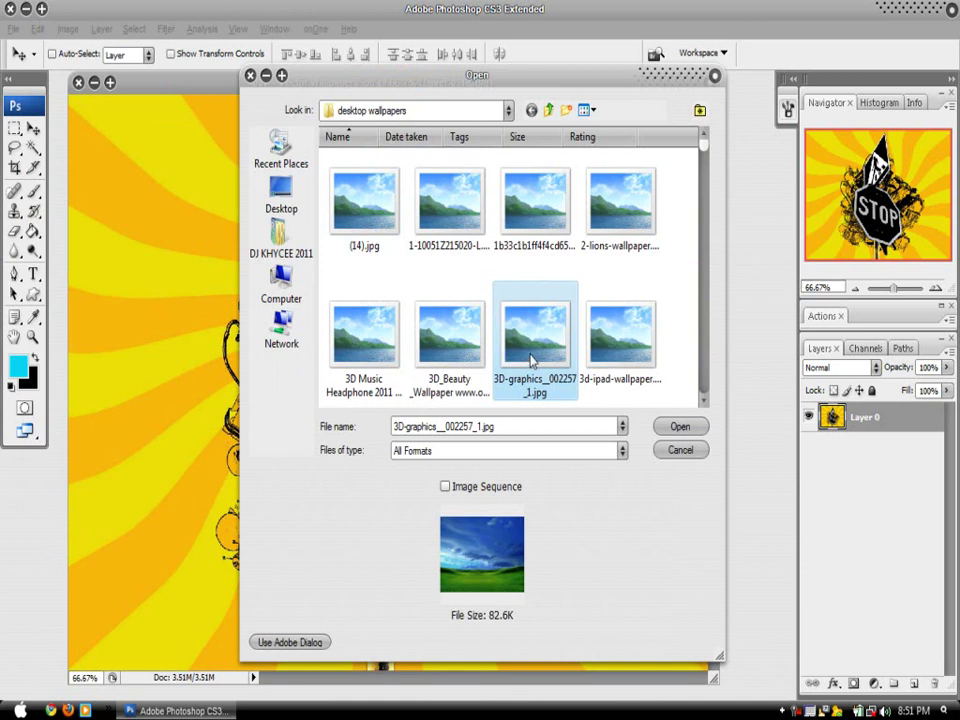
double_click(531, 360)
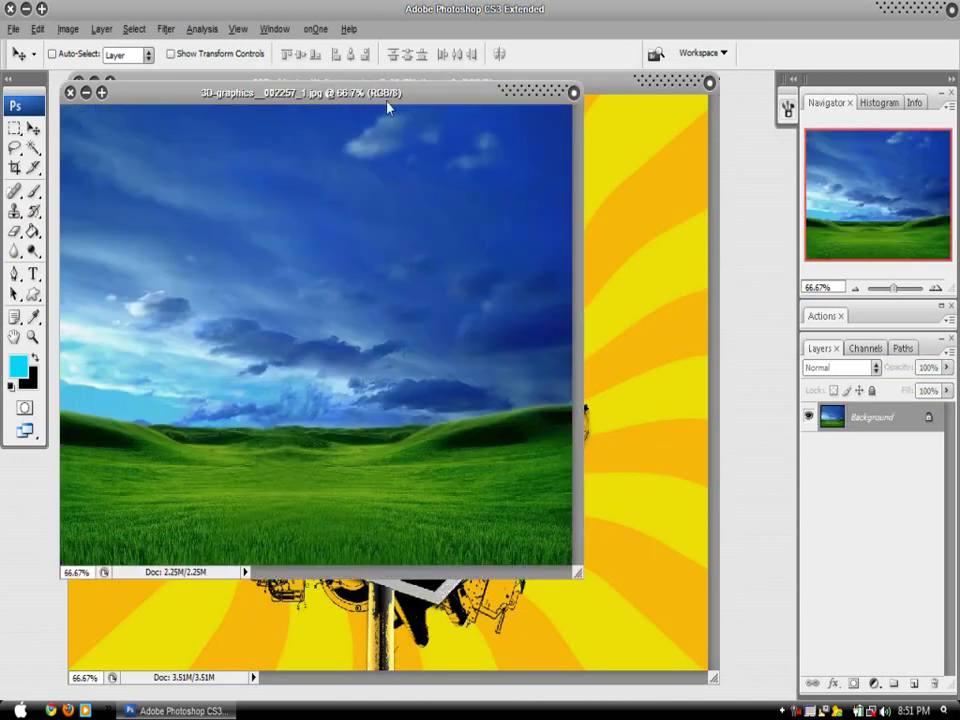
- Drag the sky image into the Vector Wallpapers document as Layer 1 over the stop sign
left_click_drag(388, 107, 440, 124)
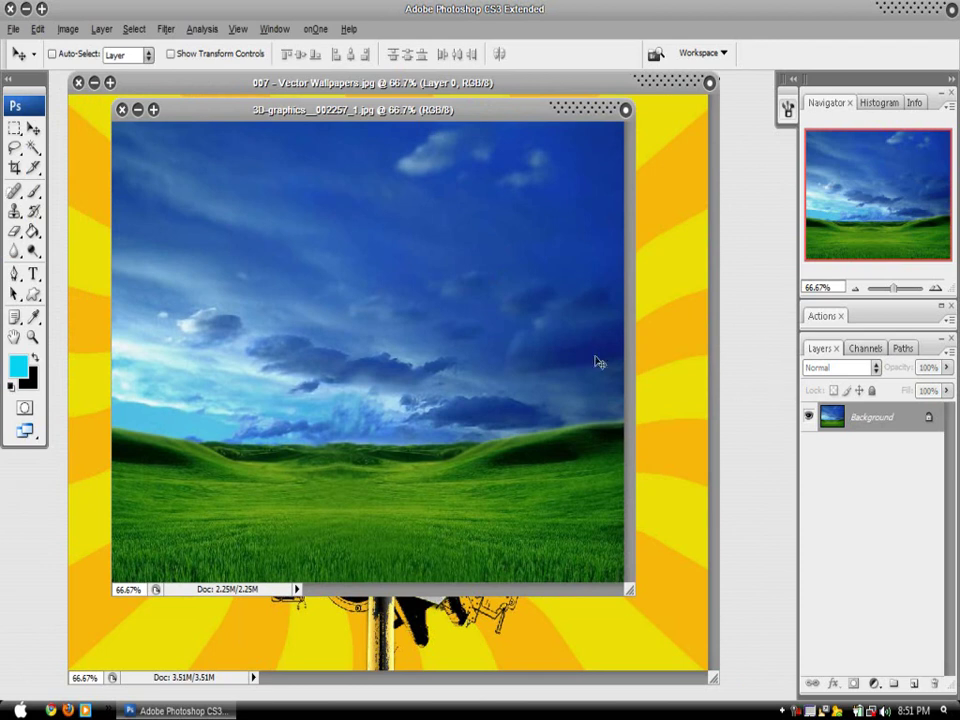
left_click_drag(465, 128, 509, 141)
left_click_drag(268, 343, 128, 317)
mouse_move(204, 349)
left_mouse_down()
mouse_move(553, 414)
mouse_move(538, 401)
left_mouse_up()
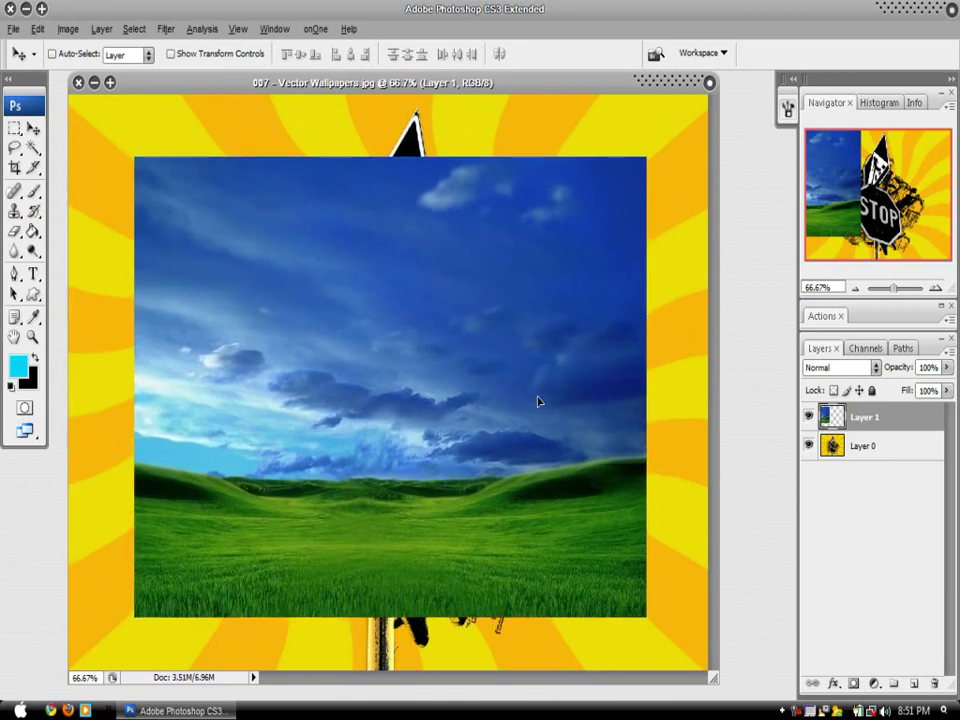
- Free-transform Layer 1 to all four canvas edges, then drag it beneath Layer 0
double_click(120, 84)
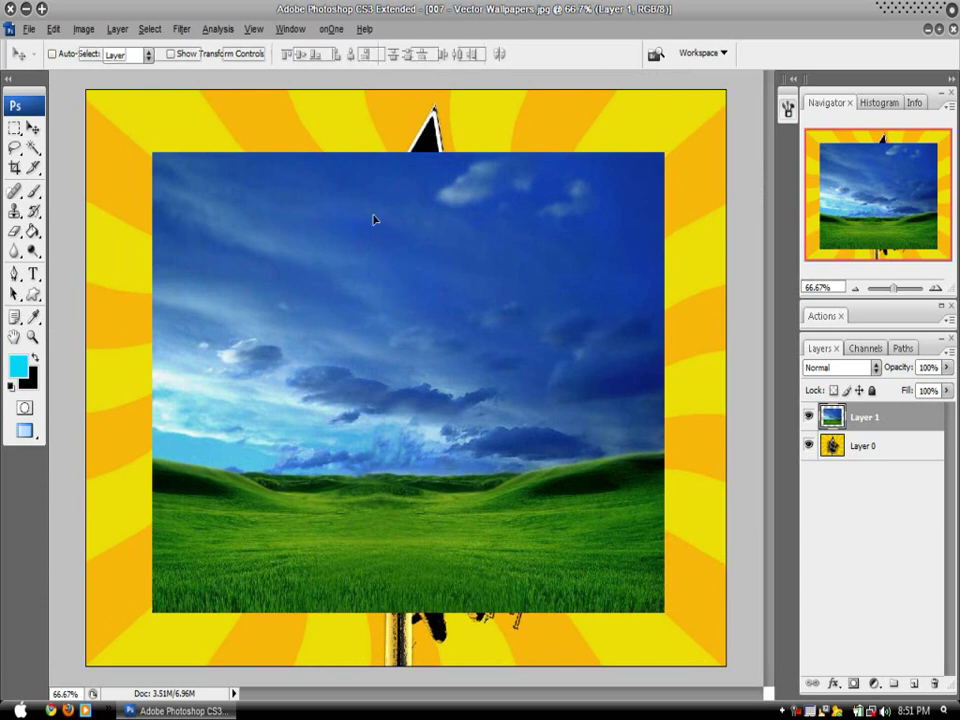
key("ctrl+t")
left_click_drag(408, 151, 406, 89)
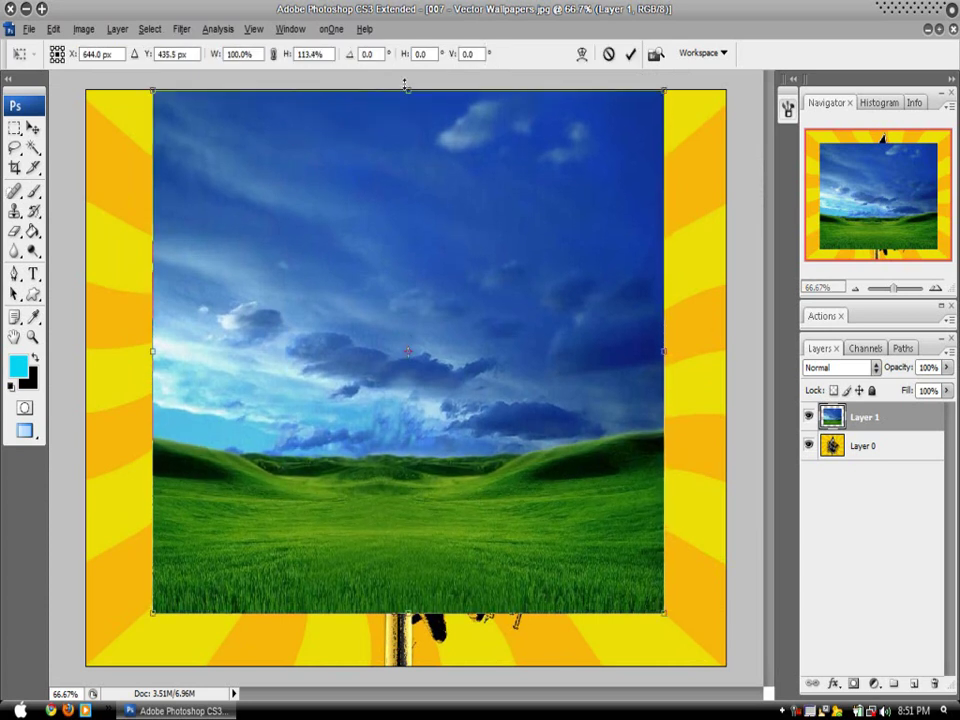
left_click_drag(666, 361, 726, 352)
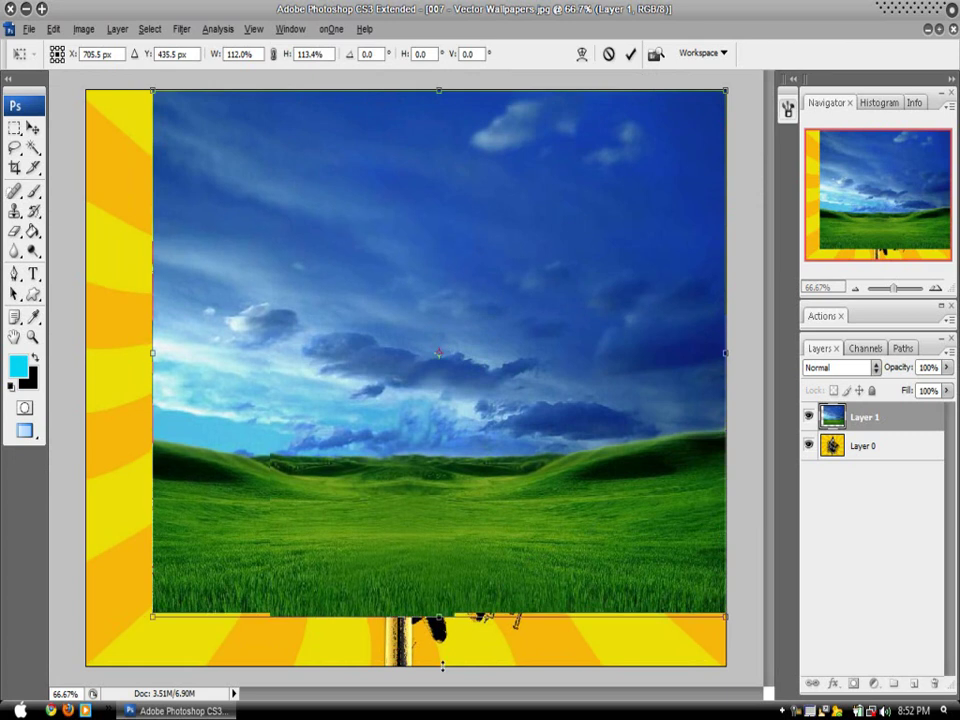
left_click_drag(441, 612, 438, 665)
left_click_drag(152, 379, 88, 377)
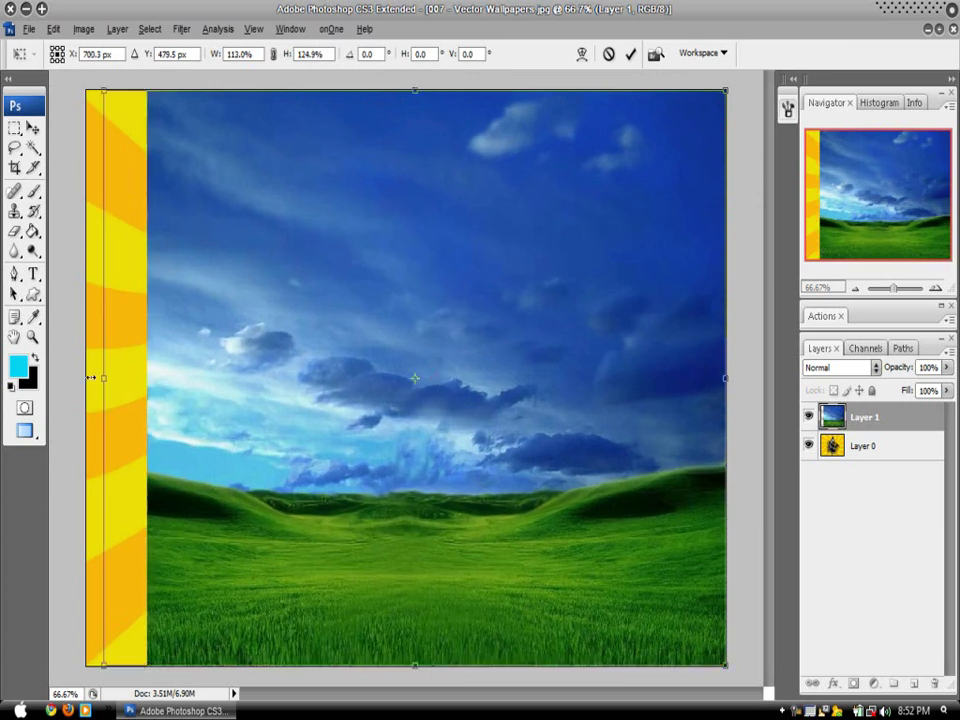
key("Return")
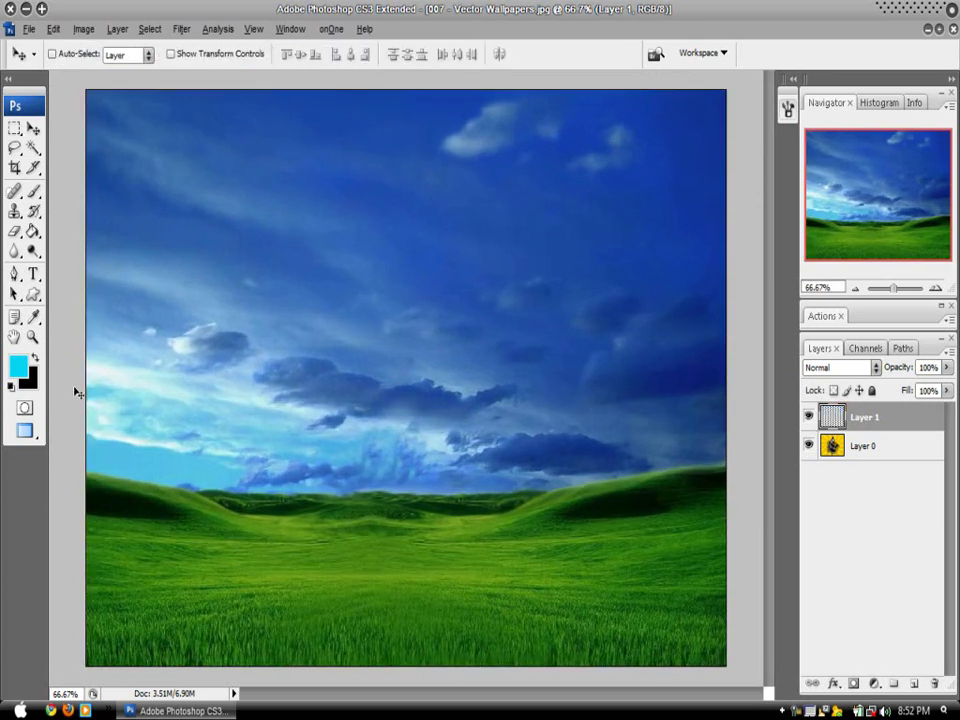
left_click_drag(868, 420, 870, 462)
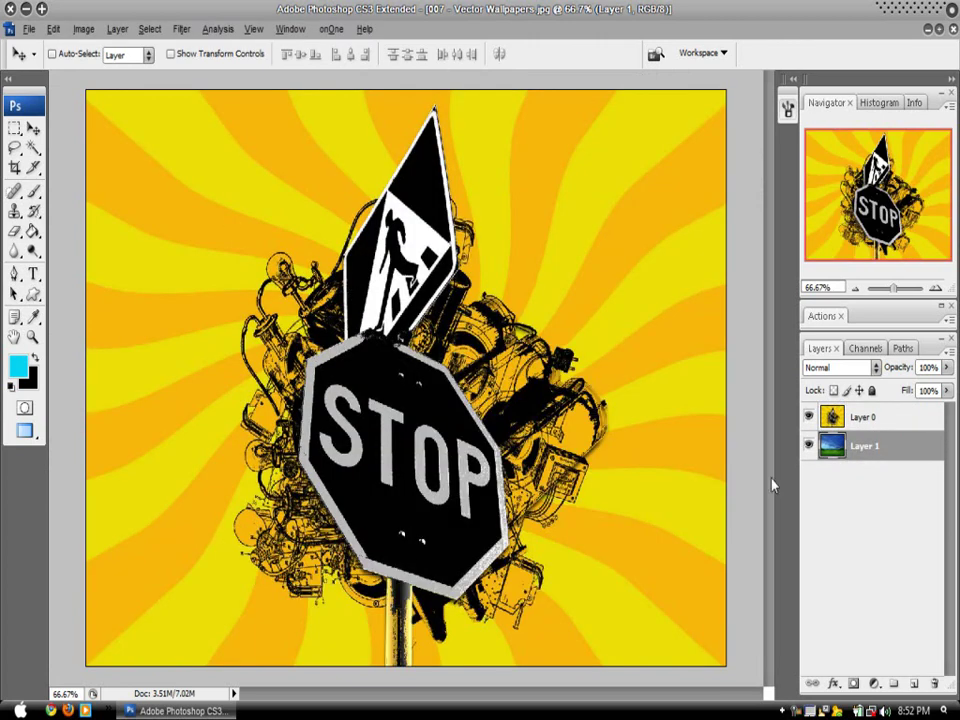
- Select Layer 0, toggle its visibility, and launch Filter > onOne > Mask Pro 4.1 on it
left_click(888, 424)
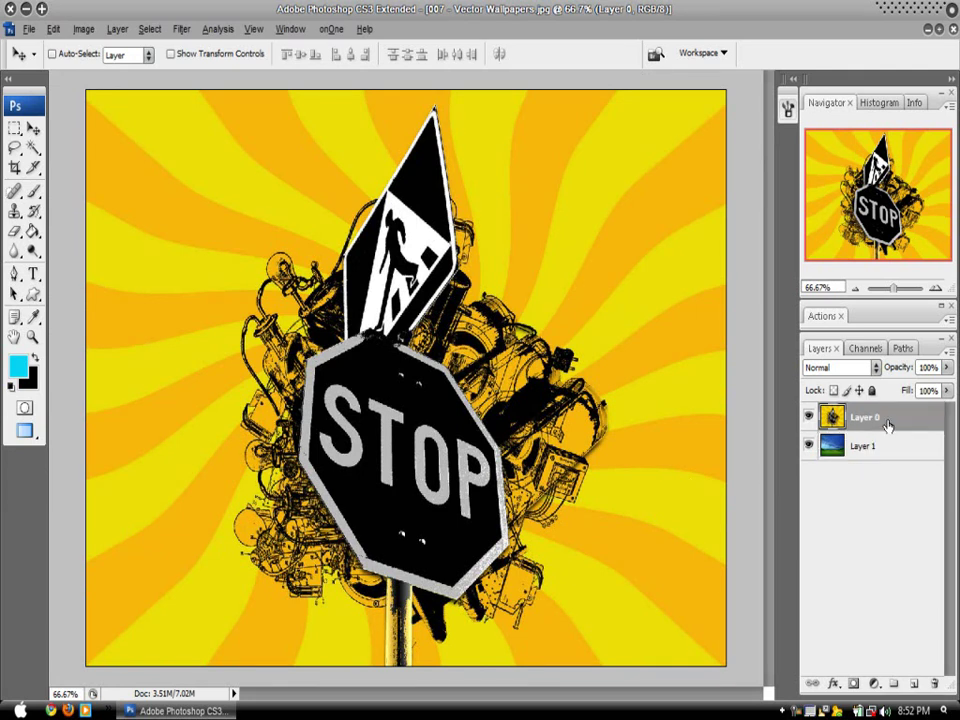
left_click(809, 418)
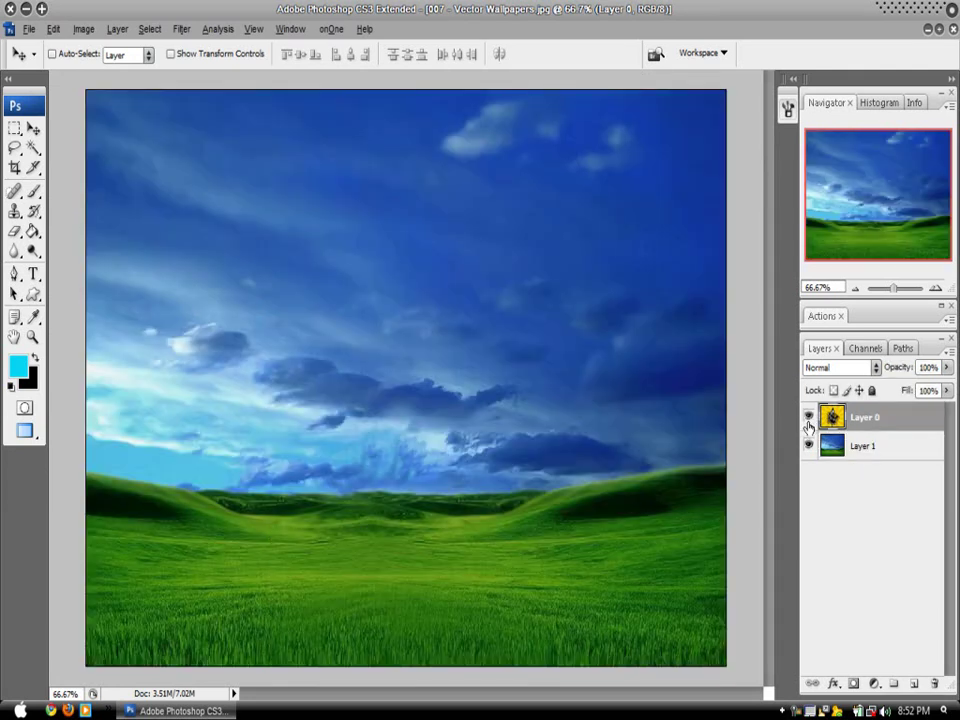
left_click(809, 418)
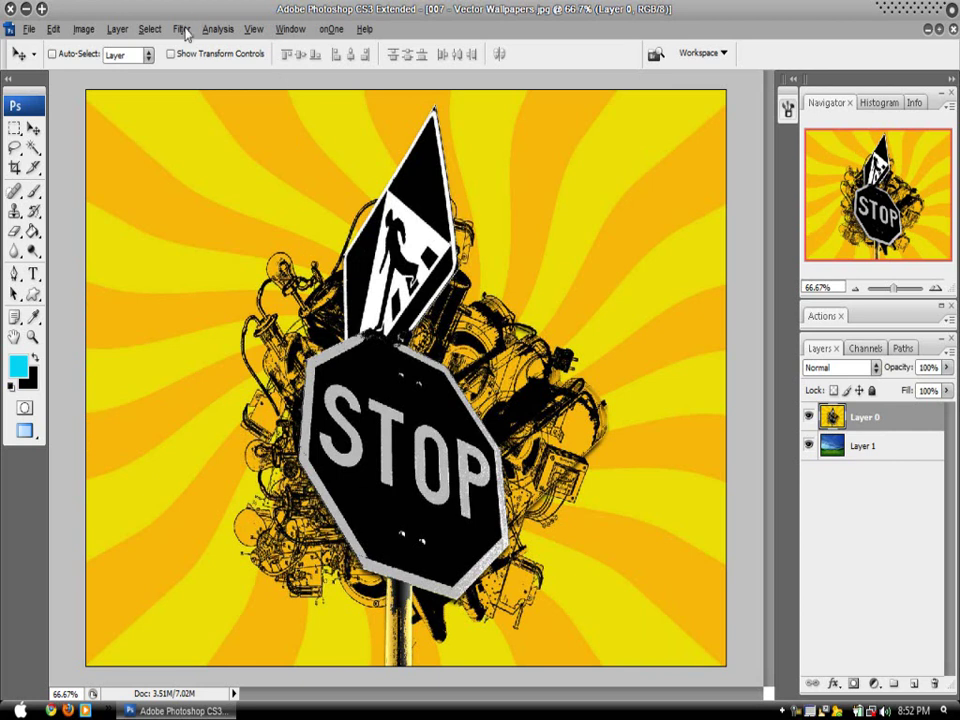
left_click(182, 29)
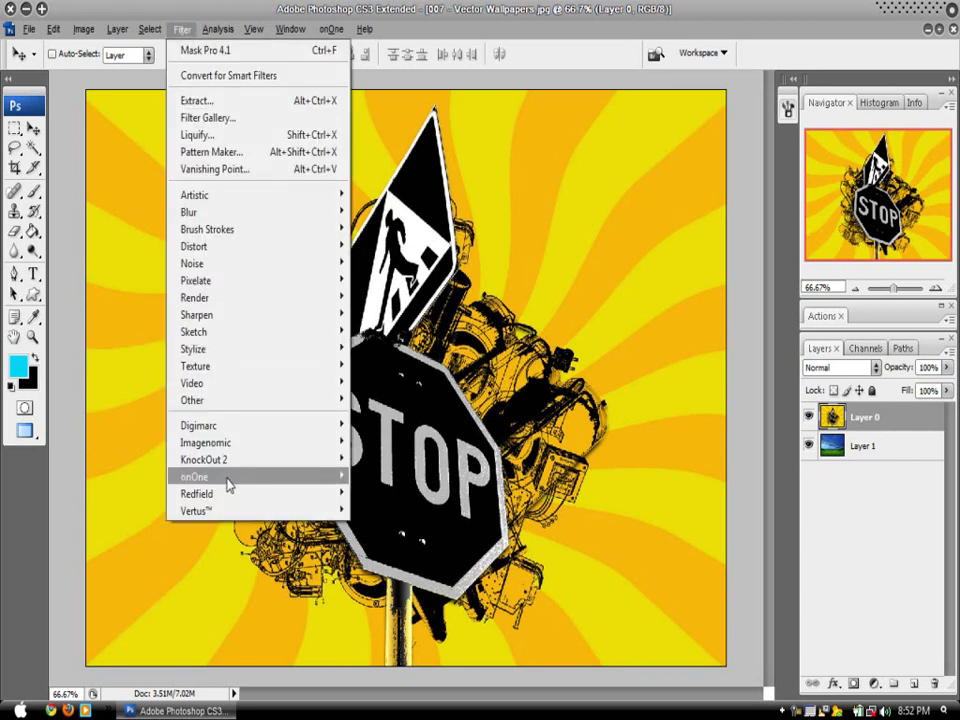
mouse_move(195, 476)
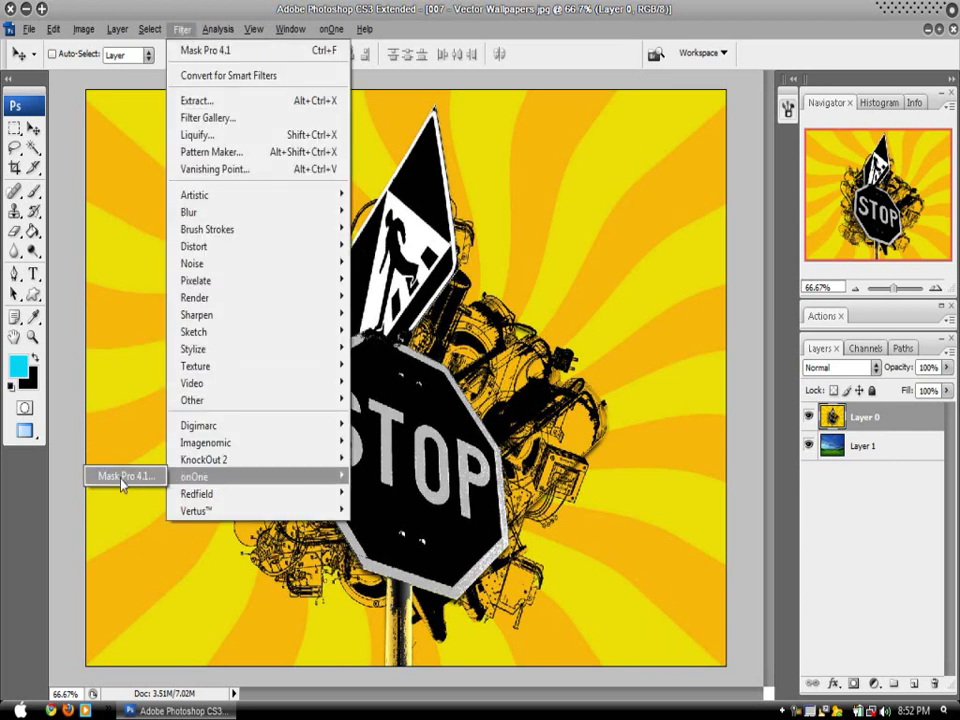
left_click(122, 477)
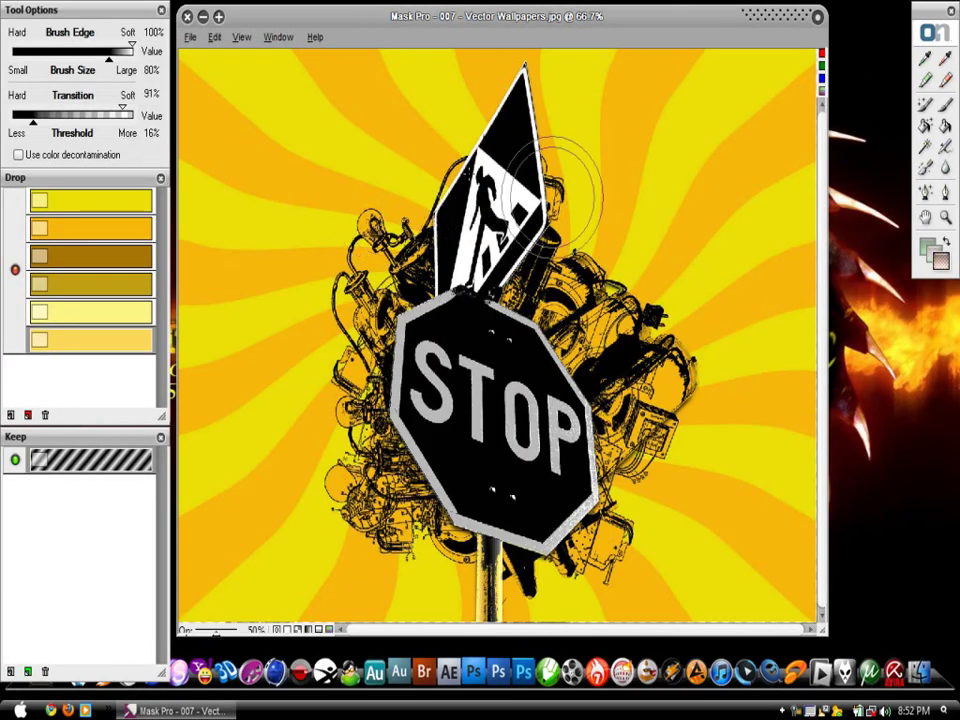
- Sample the orange and yellow background as drop colours with the Drop Eyedropper
left_click(925, 60)
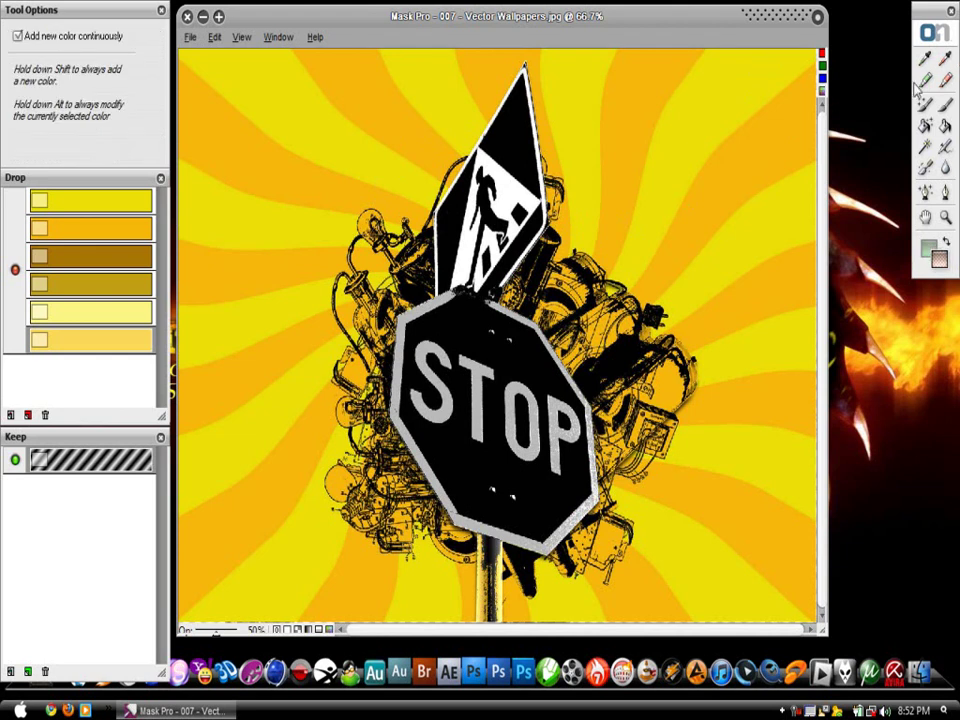
left_click(662, 247)
left_click(654, 202)
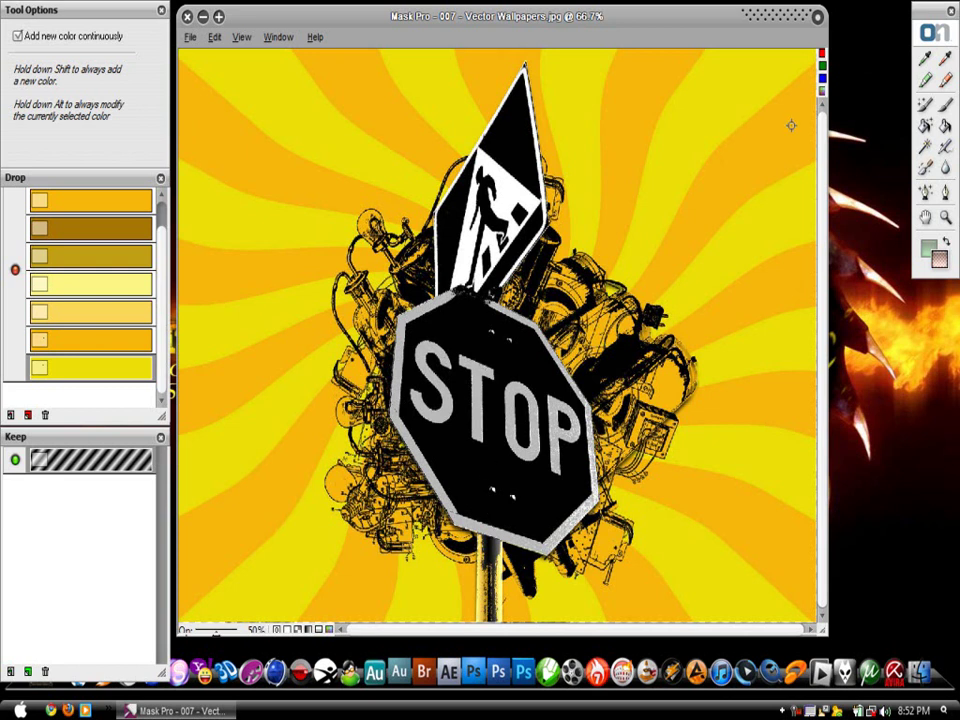
- Paint the Magic Brush over the right, upper-left and left background areas
left_click(925, 106)
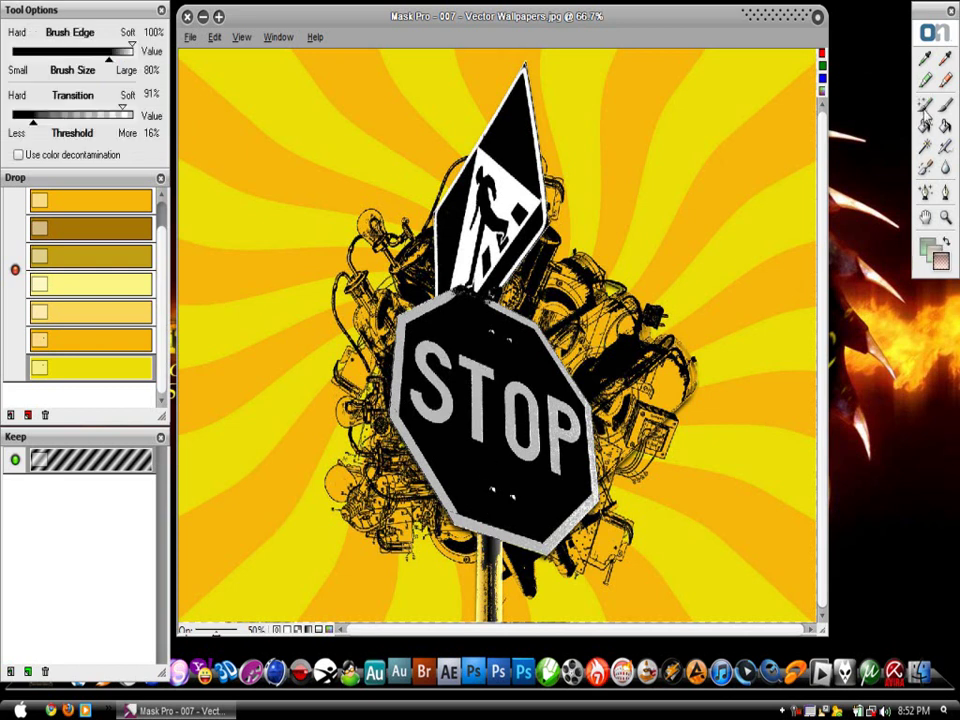
mouse_move(780, 138)
left_mouse_down()
mouse_move(786, 296)
mouse_move(505, 90)
mouse_move(280, 64)
mouse_move(623, 141)
left_mouse_up()
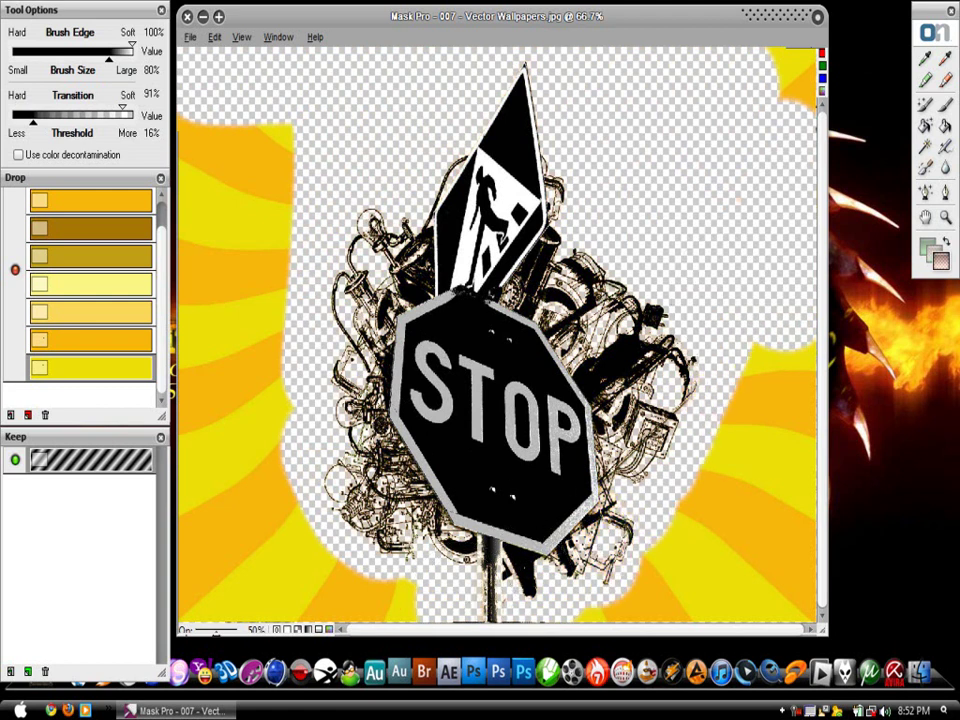
mouse_move(784, 591)
left_mouse_down()
mouse_move(792, 335)
mouse_move(810, 425)
left_mouse_up()
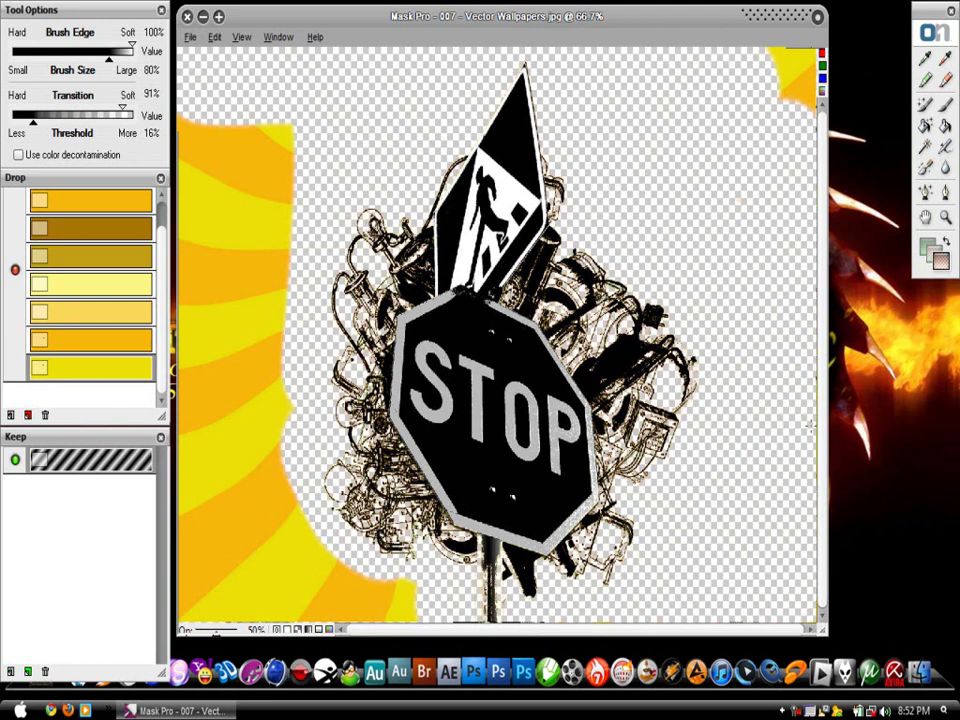
mouse_move(265, 130)
left_mouse_down()
mouse_move(200, 380)
mouse_move(224, 437)
mouse_move(205, 95)
left_mouse_up()
left_click_drag(218, 140, 316, 548)
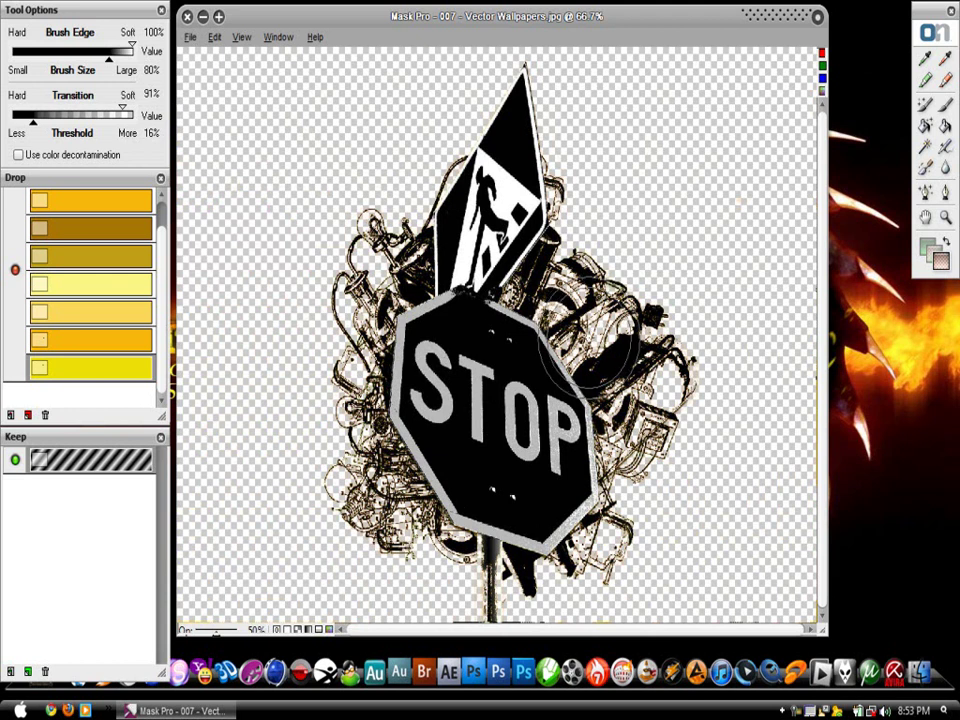
- Zoom in and add a dark brown and two dark olive shades to the drop colours
key("ctrl+plus")
key("ctrl+plus")
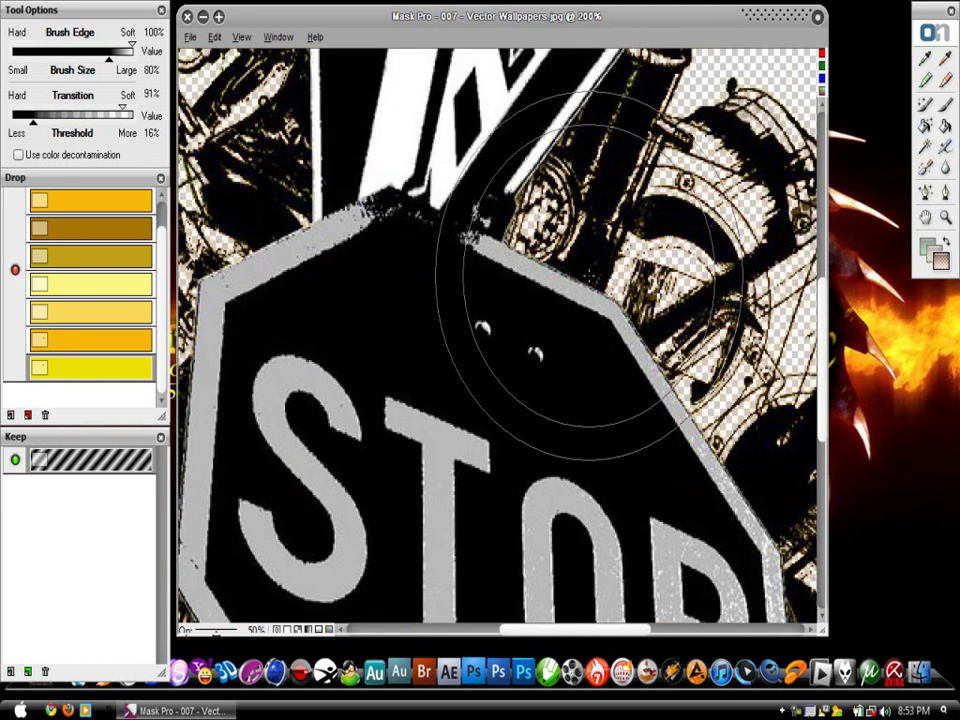
left_click(948, 64)
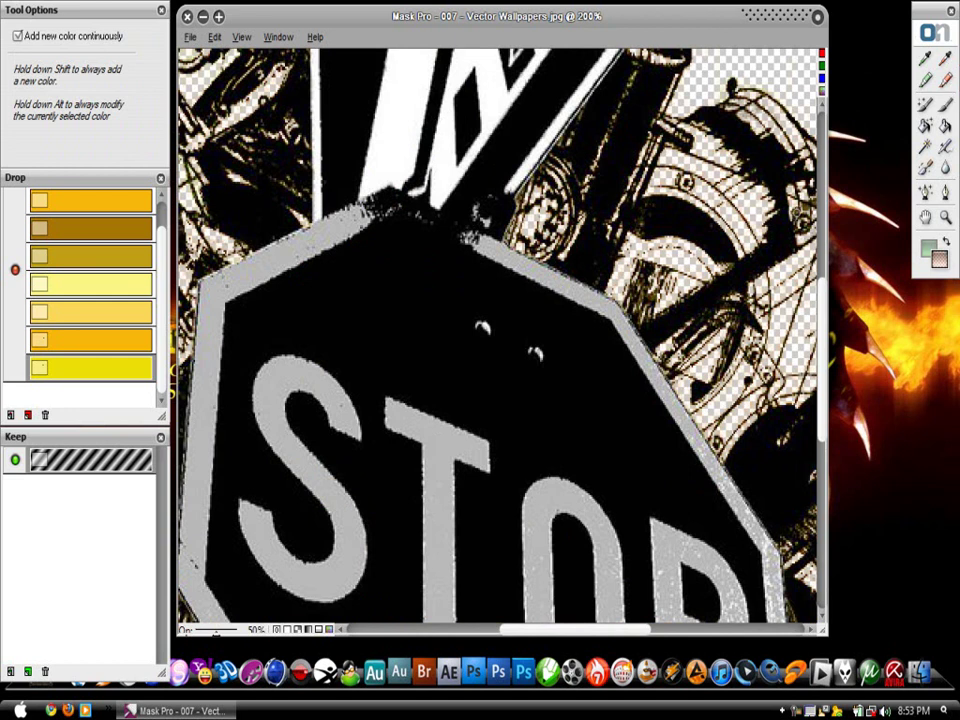
left_click(598, 158)
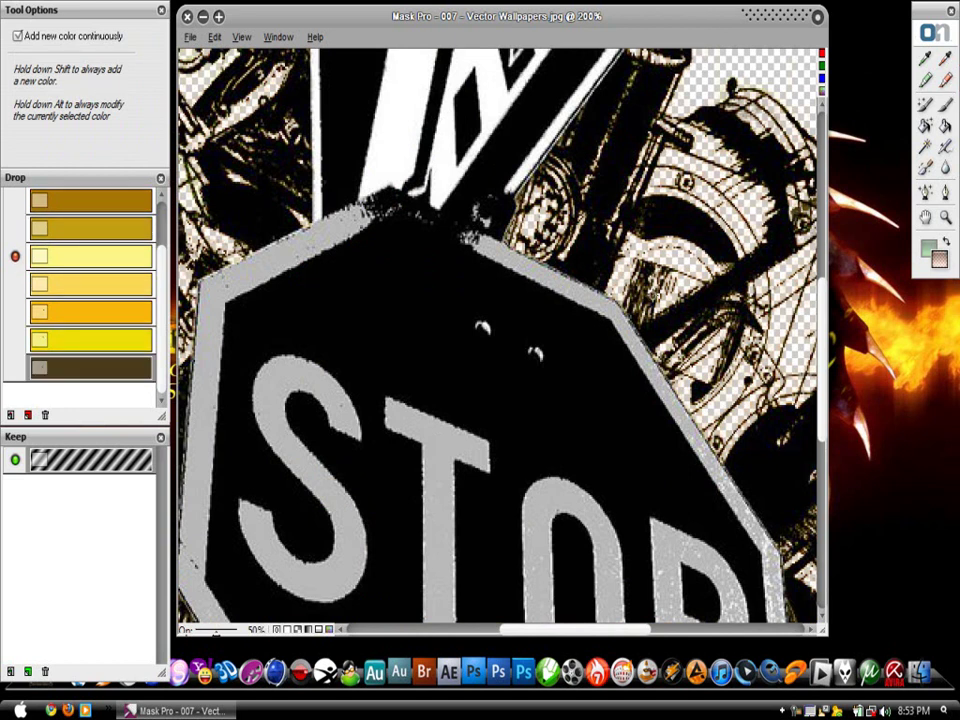
left_click(603, 531)
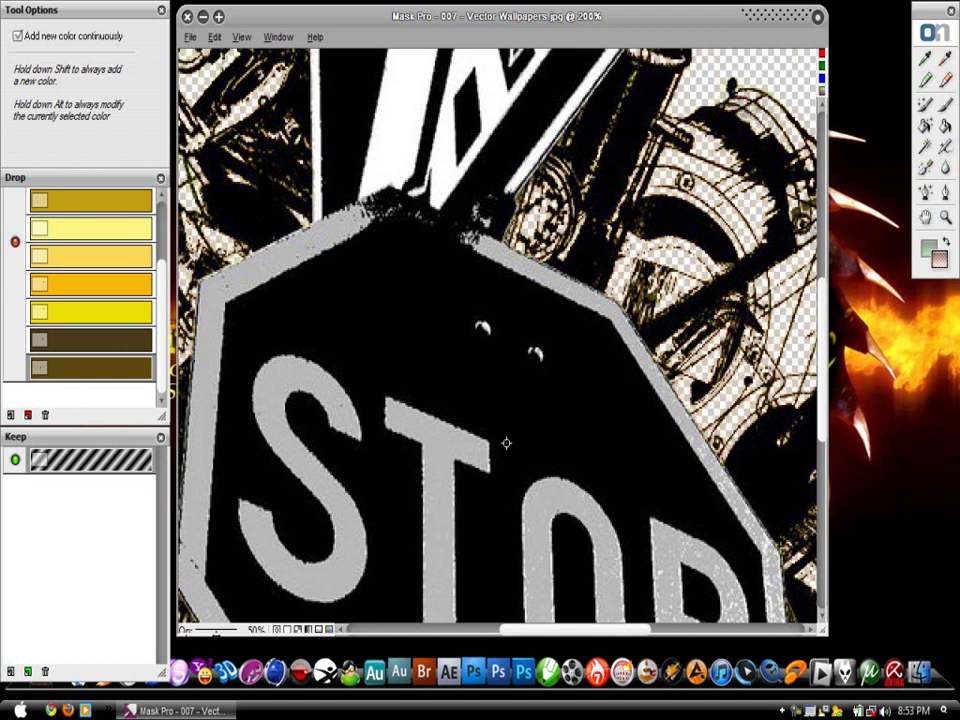
left_click_drag(356, 450, 664, 386)
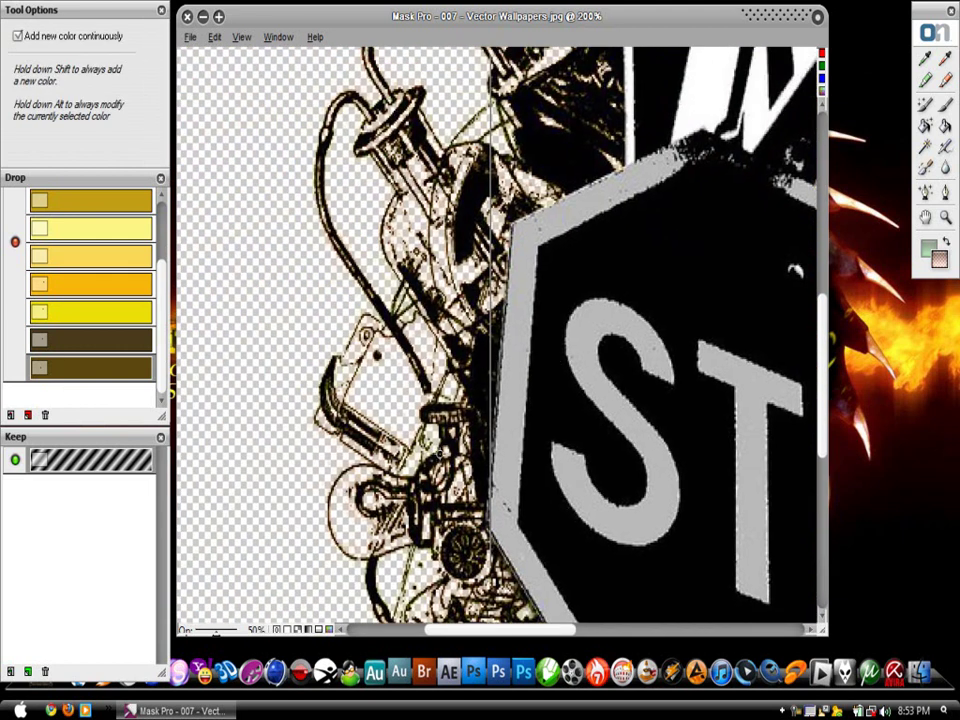
left_click(325, 386)
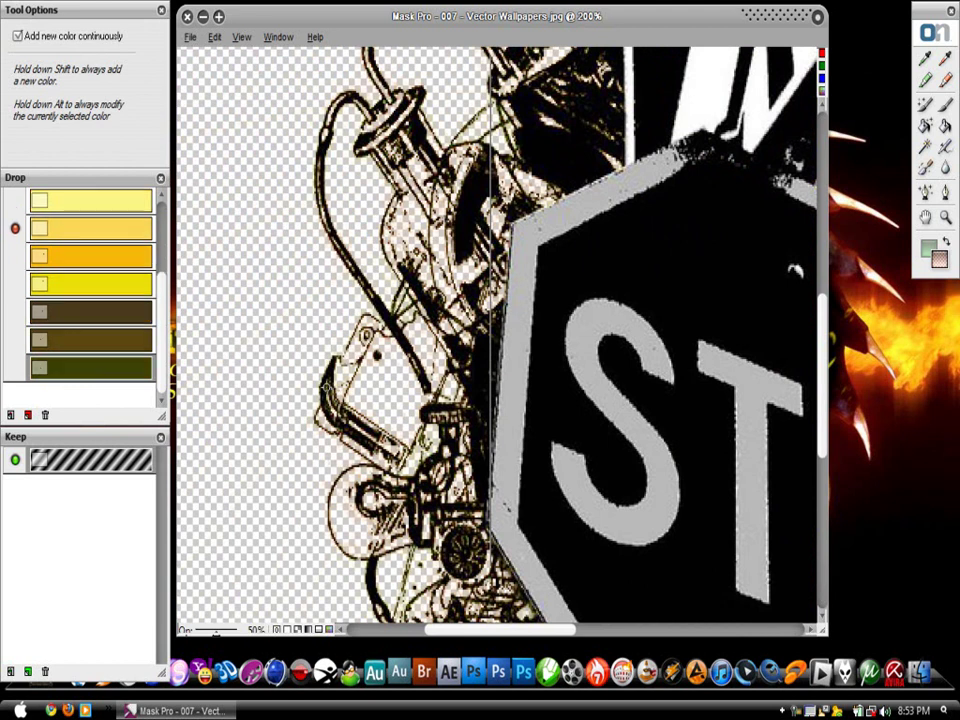
- Add another brown shade, delete the light-yellow and orange drop entries, and zoom back out
key("space")
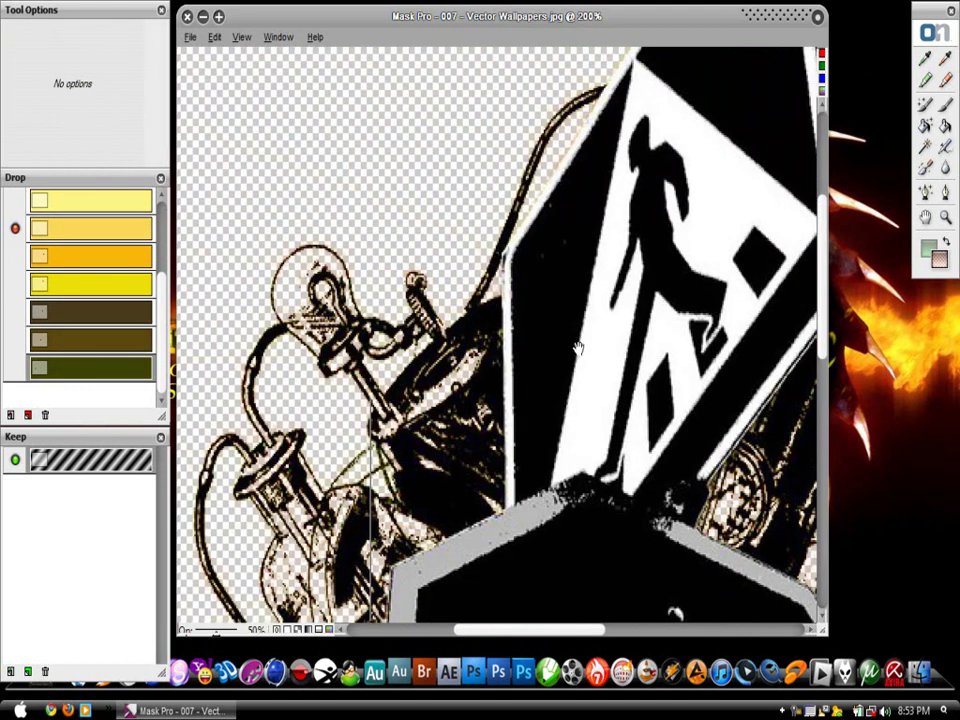
left_click_drag(489, 160, 432, 497)
key("d")
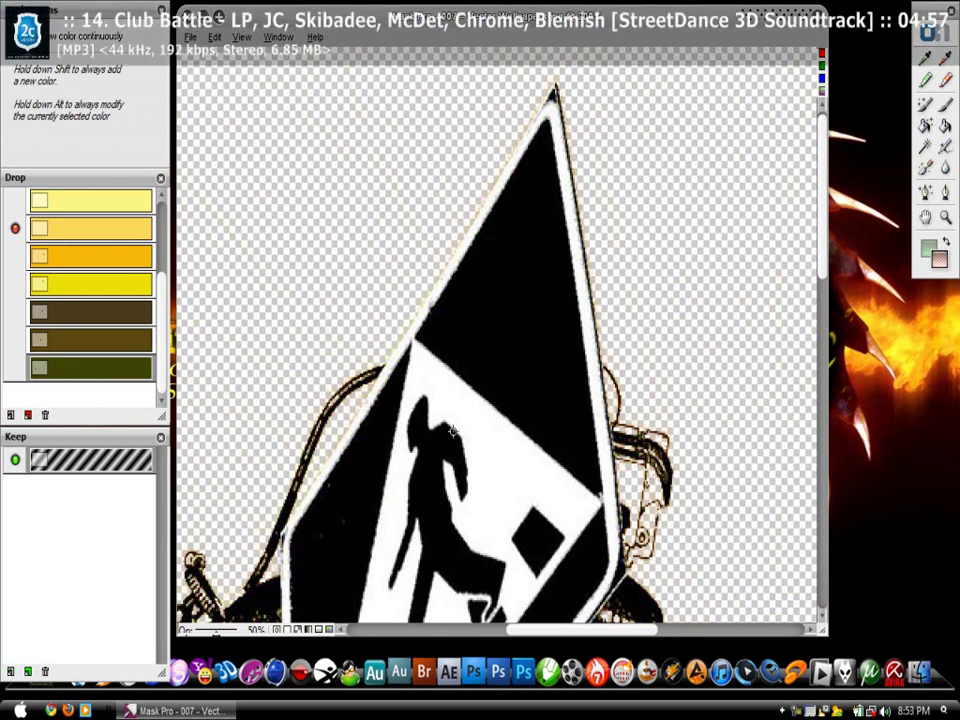
mouse_move(276, 394)
left_mouse_down()
mouse_move(520, 250)
mouse_move(505, 195)
left_mouse_up()
left_click(599, 534)
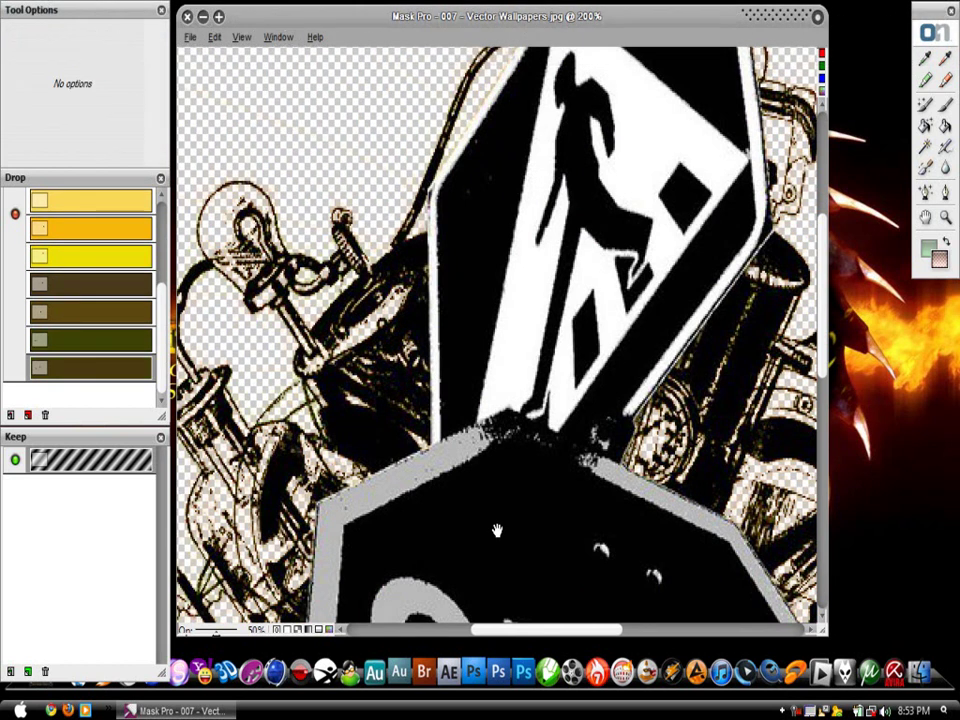
left_click_drag(465, 515, 476, 193)
left_click_drag(439, 506, 461, 353)
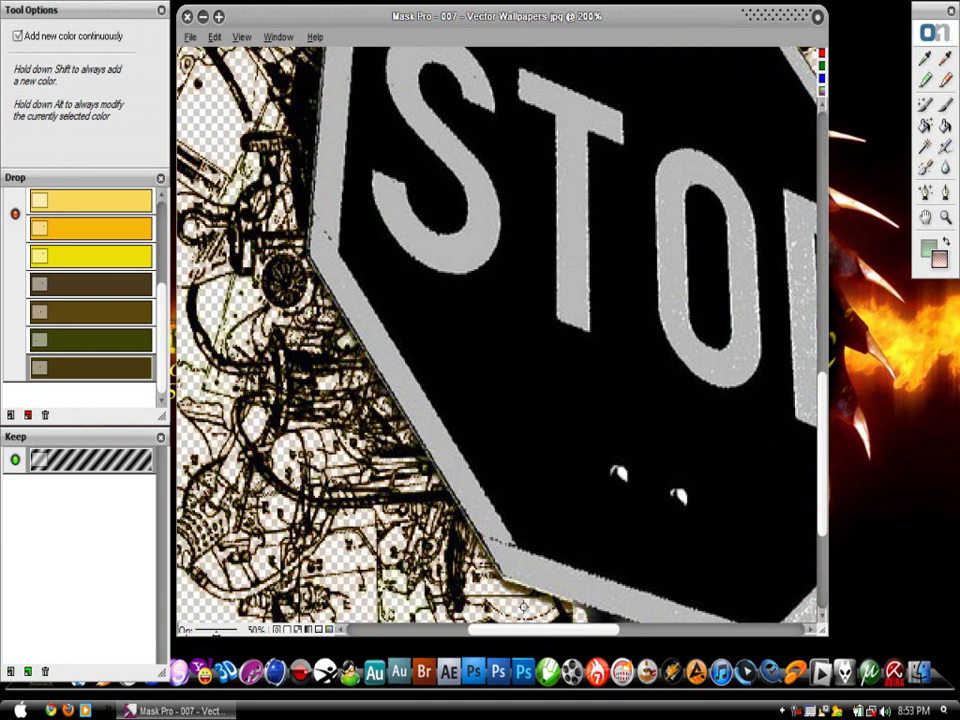
key("Delete")
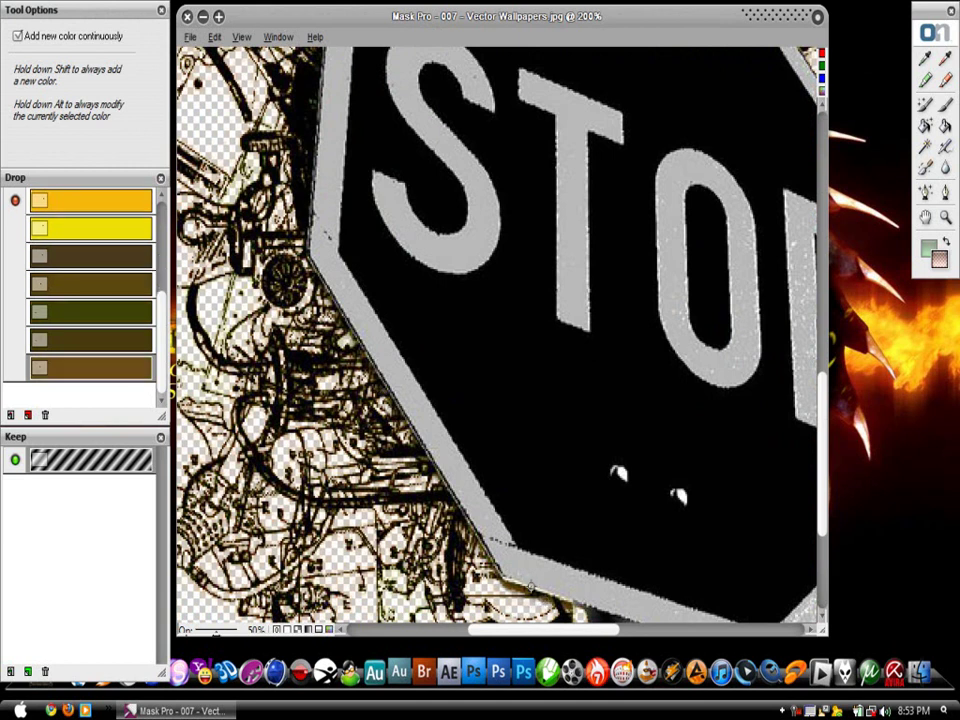
key("Delete")
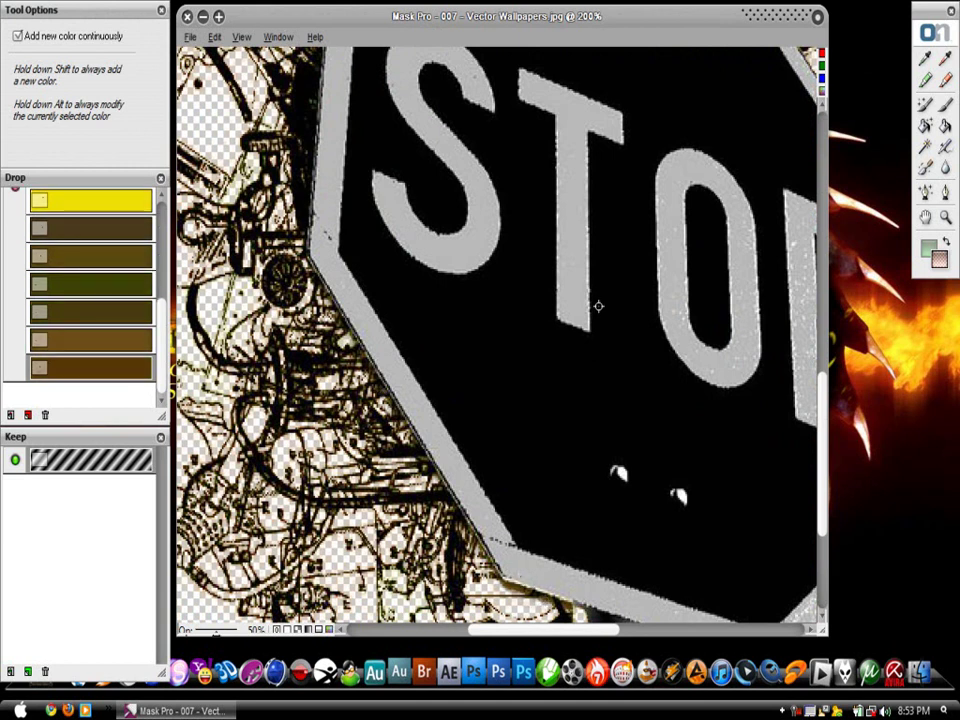
key("ctrl+minus")
key("ctrl+minus")
key("ctrl+minus")
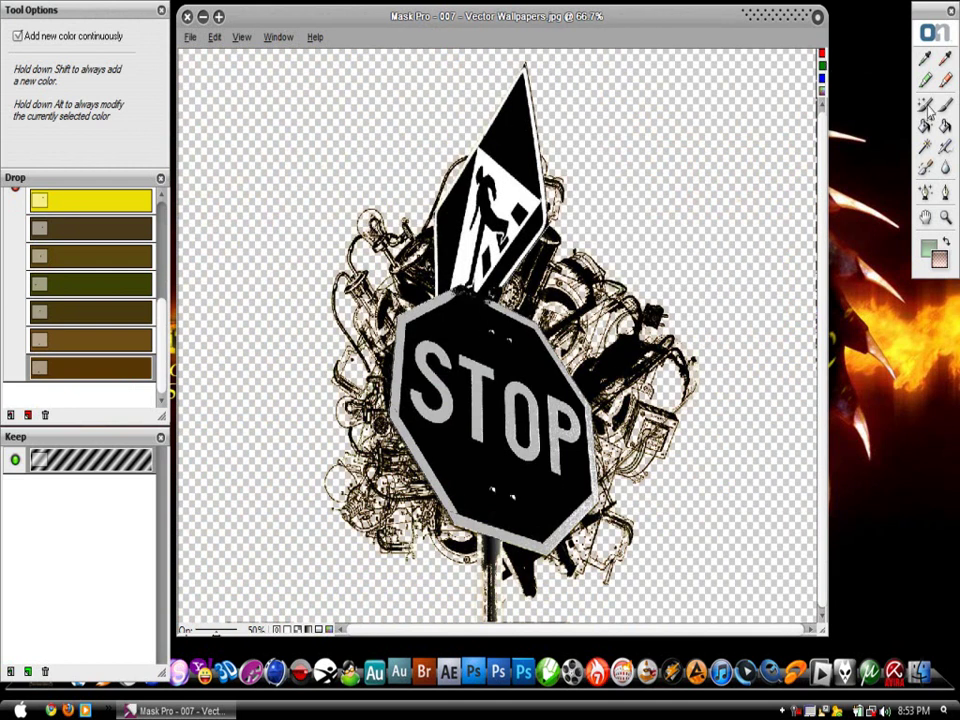
- Paint the Magic Brush over leftover background right and left of the STOP sign
key("b")
left_click_drag(690, 430, 600, 300)
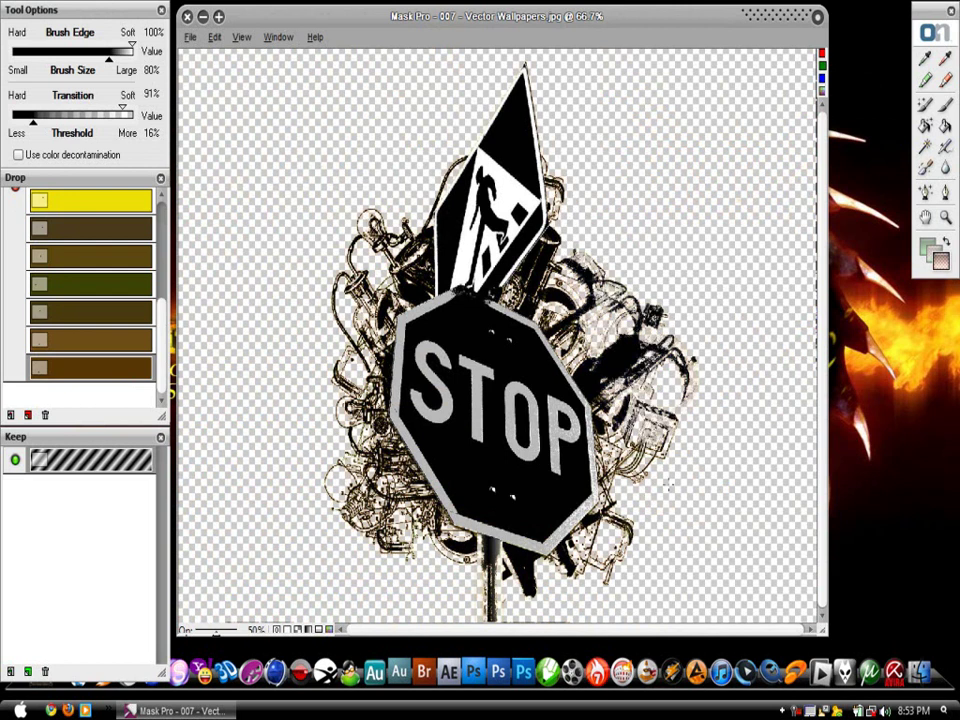
mouse_move(430, 170)
left_mouse_down()
mouse_move(490, 550)
mouse_move(277, 240)
left_mouse_up()
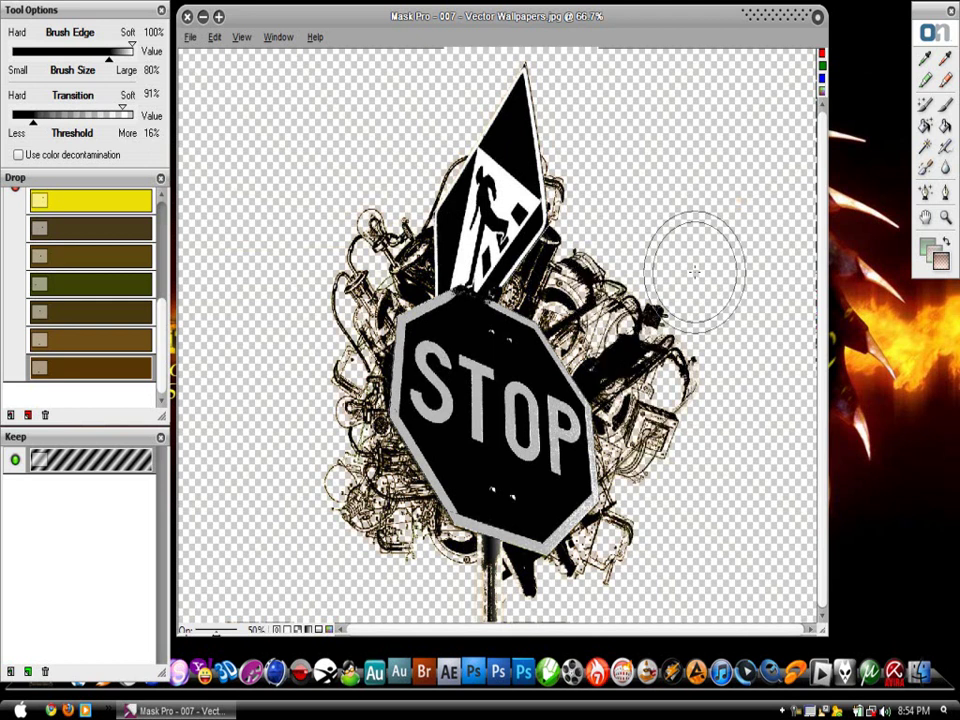
left_click(190, 37)
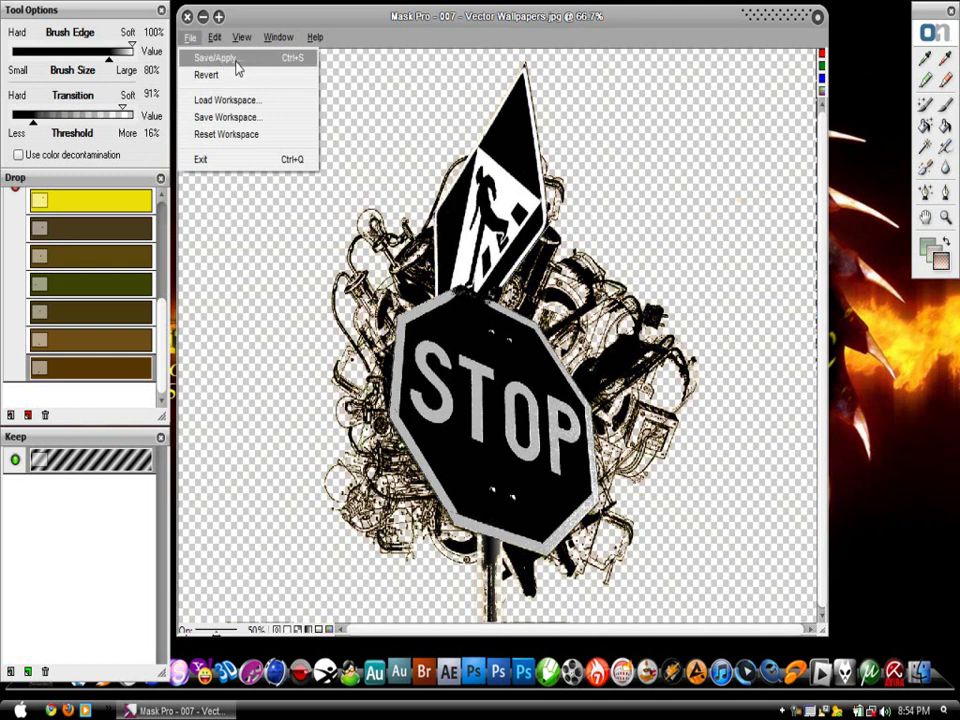
- Save/Apply the mask back into Photoshop and toggle Layer 0 to compare the cut-out over the sky
left_click(237, 60)
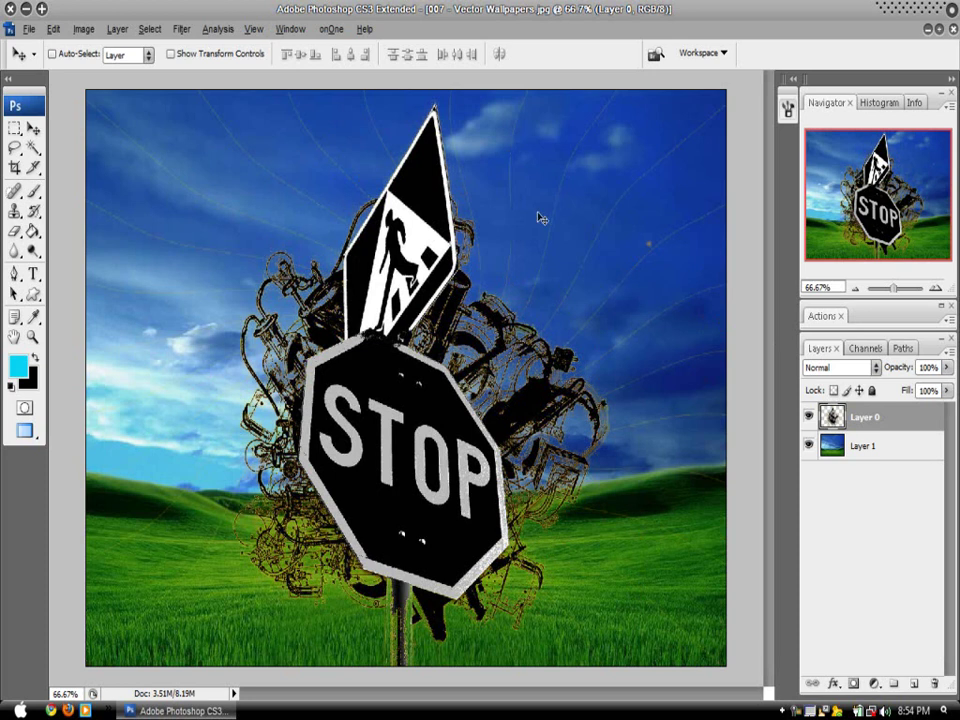
left_click(809, 418)
left_click(809, 418)
- Hide Photoshop to show the desktop and launch Notepad from the Start menu
key("super+d")
right_click(401, 228)
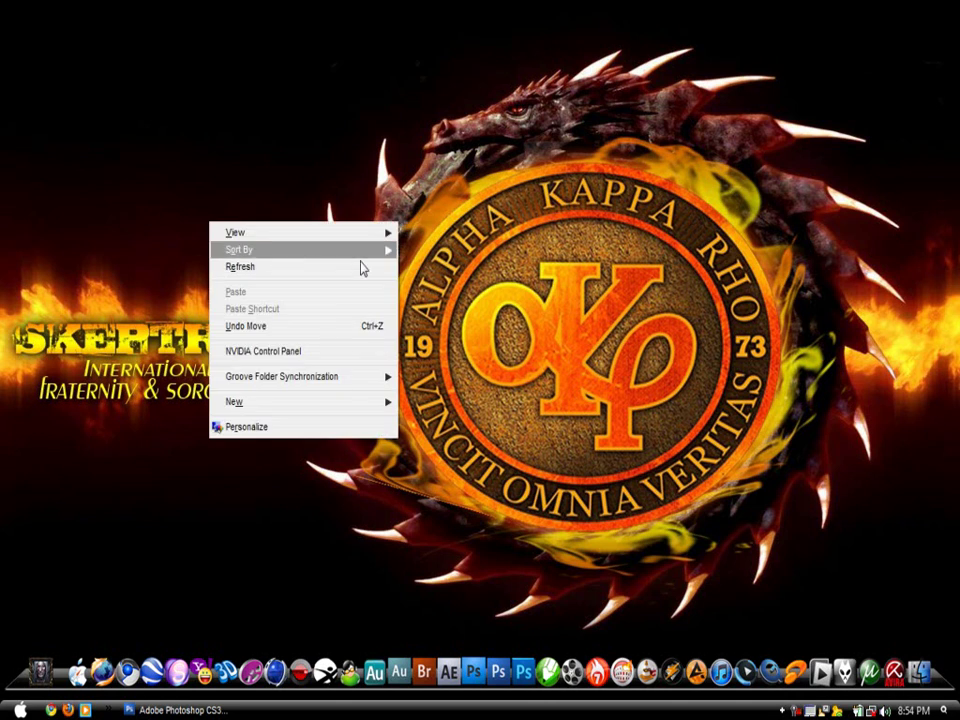
left_click(325, 270)
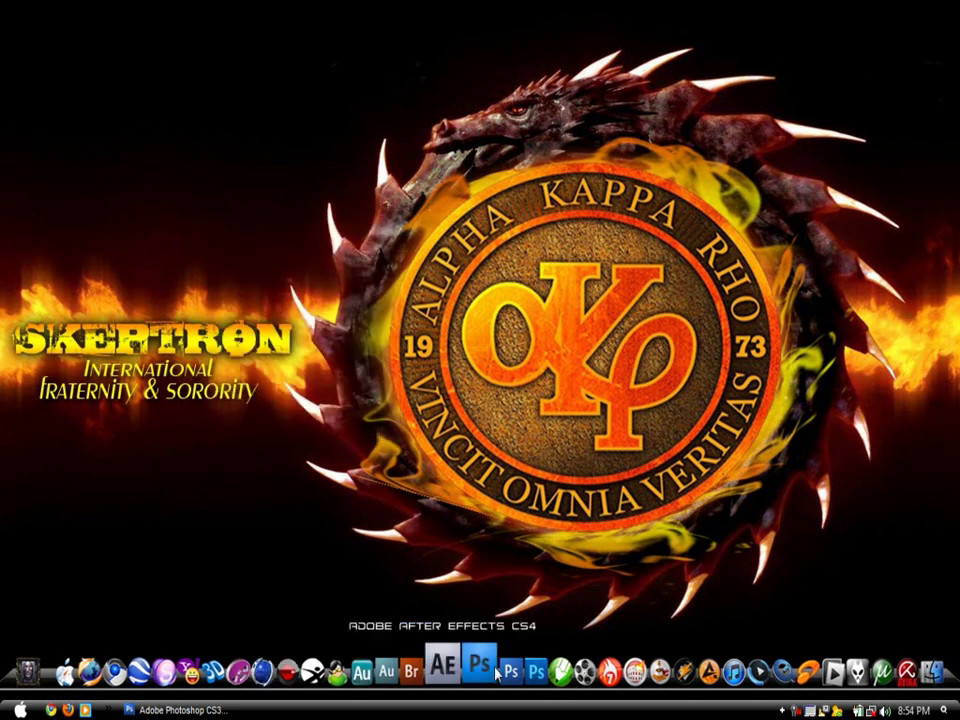
key("super")
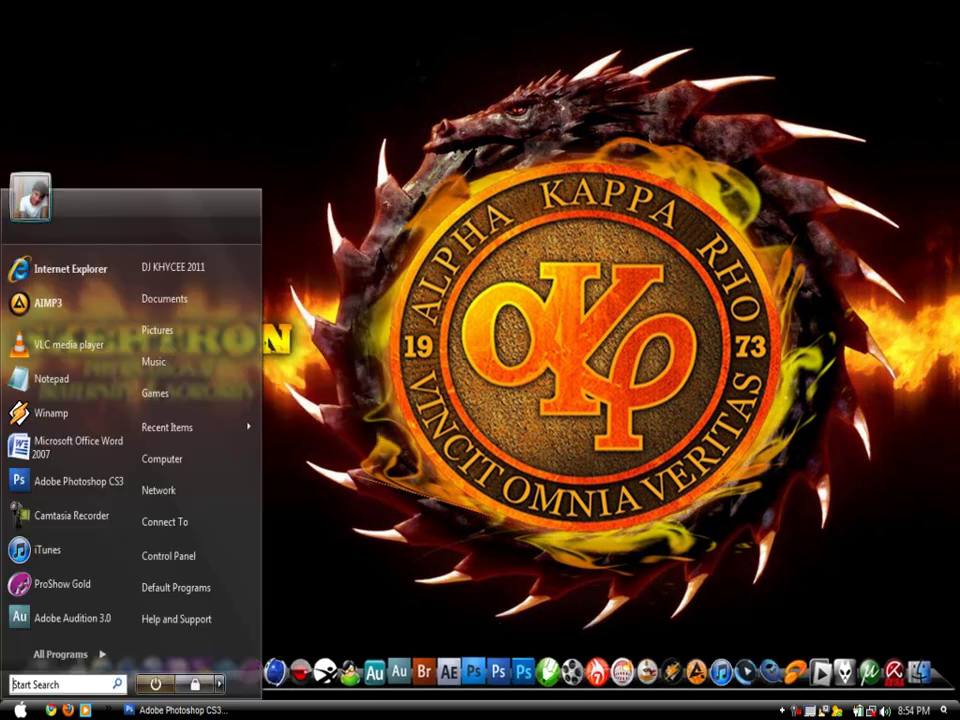
left_click(52, 395)
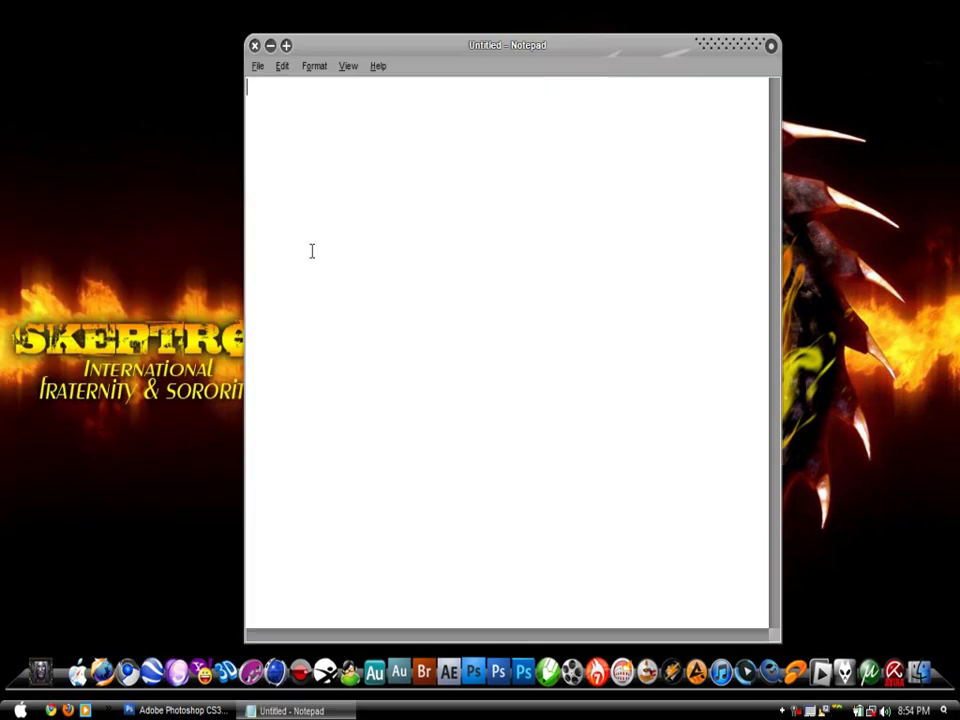
- Type the note 'THIS IS VERY IMPORTANT FOR DSIGNNING', clearing out the mistyped attempts
type("VERY EASY ")
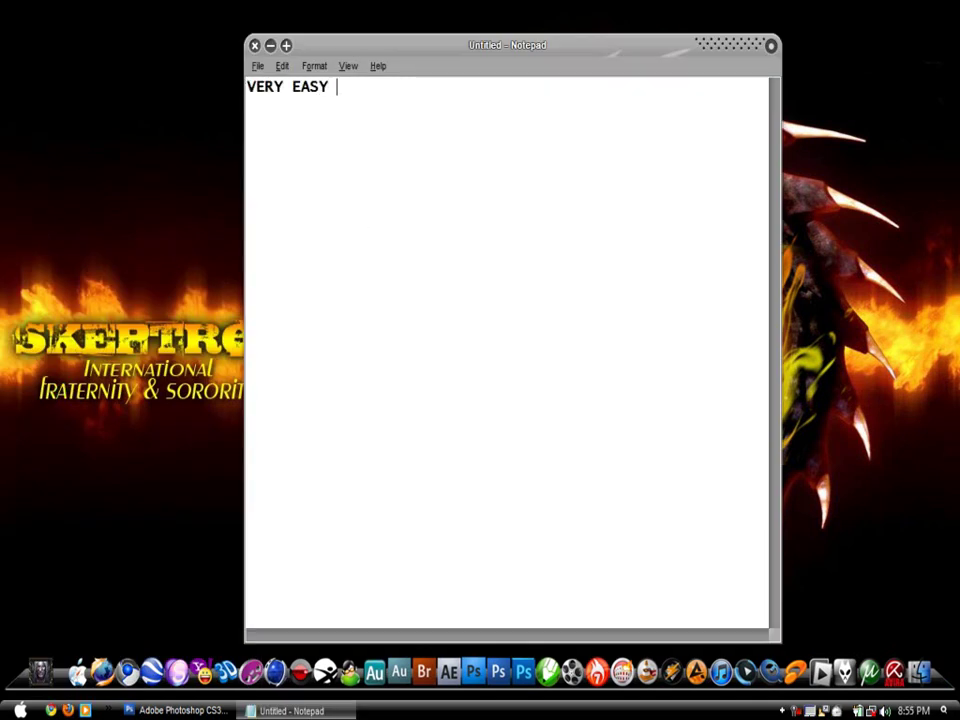
type("DBA?")
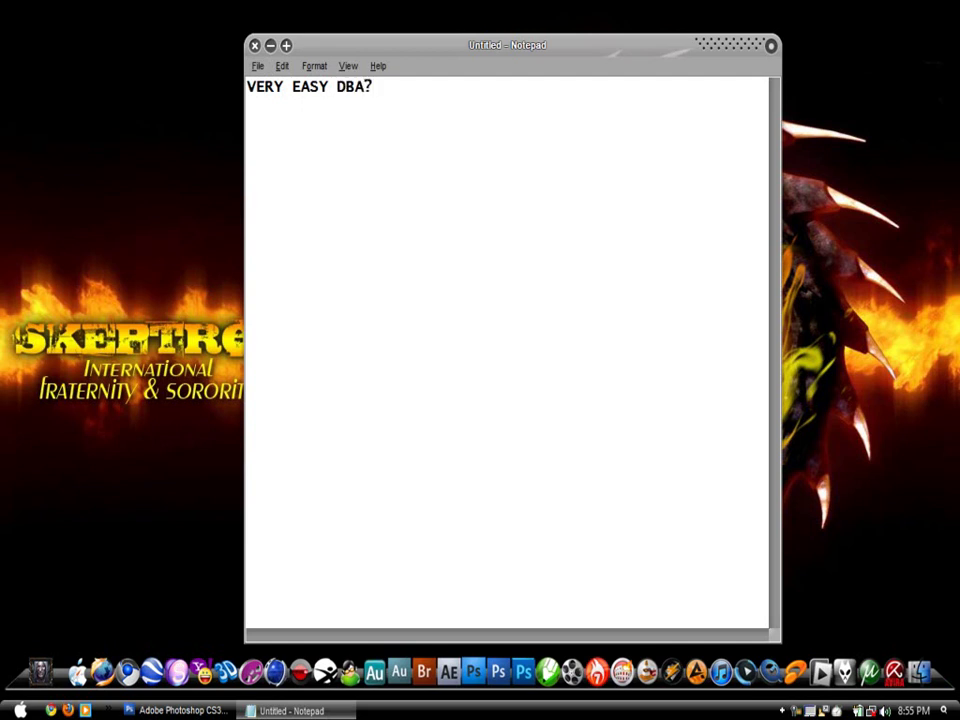
key("ctrl+a")
key("BackSpace")
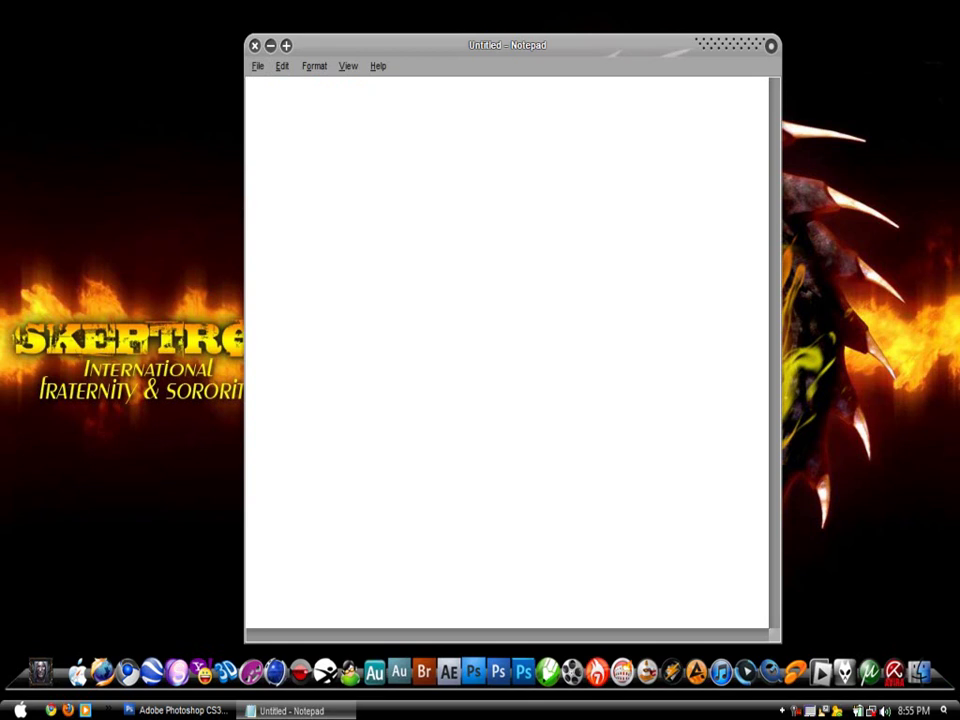
type("HIS HOW ")
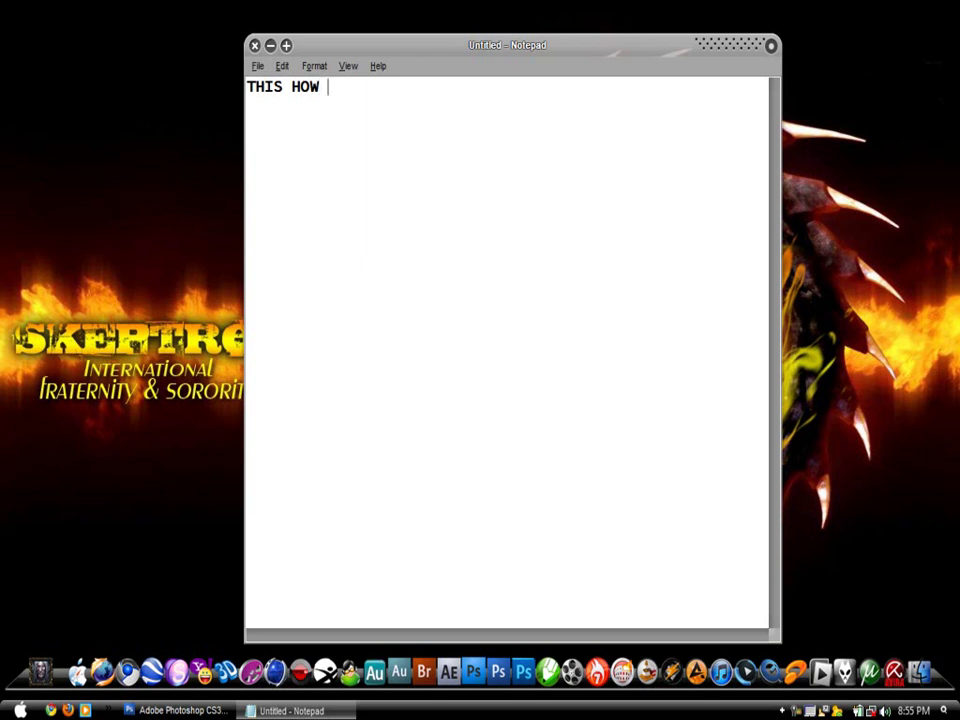
key("BackSpace")
key("BackSpace")
key("BackSpace")
key("BackSpace")
type("IS ")
type("VERY")
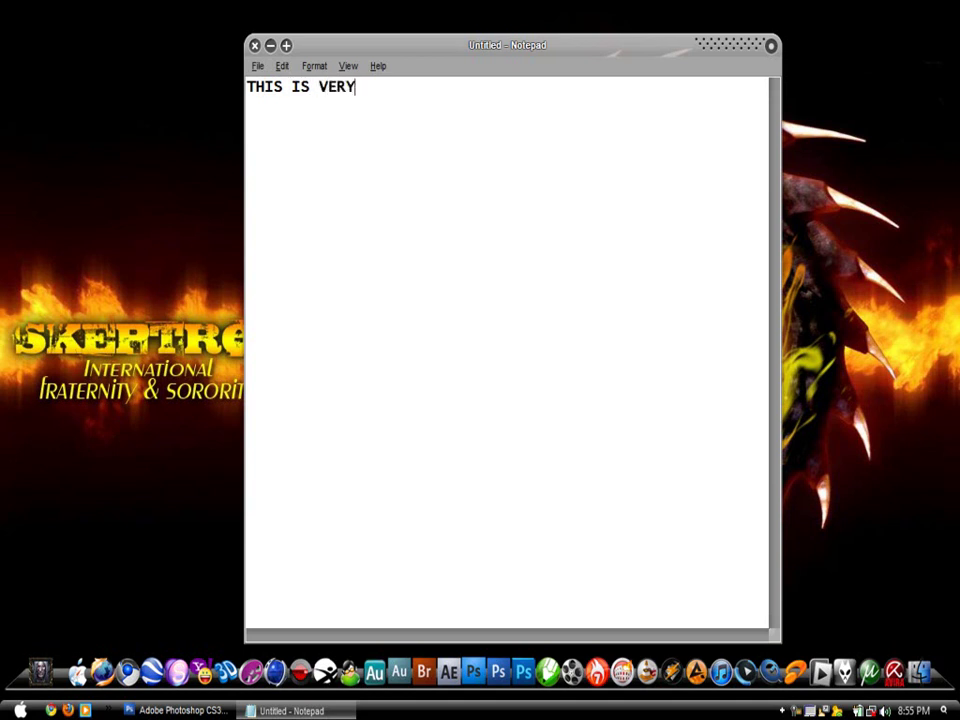
type(" IMPORTAN")
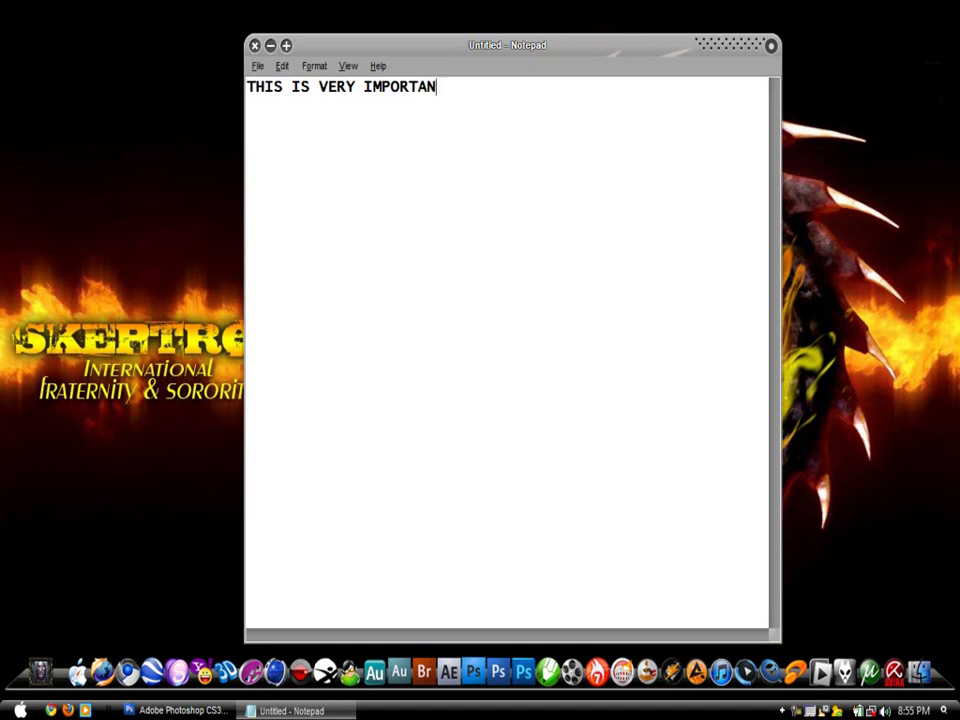
type("T FOR ")
type("DSIGN")
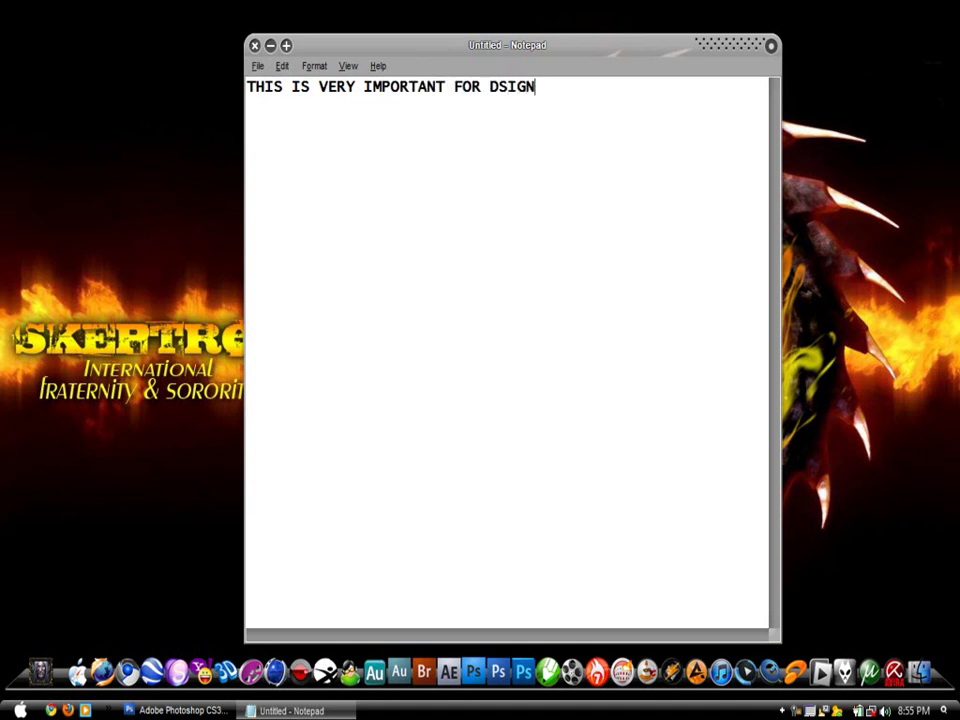
type("NING")
- Replace the note with 'HOPE U LIKE', then 'IMEAN HOPE U LEARN MY SIMPLE TUTORIAL'
key("ctrl+a")
key("ctrl+x")
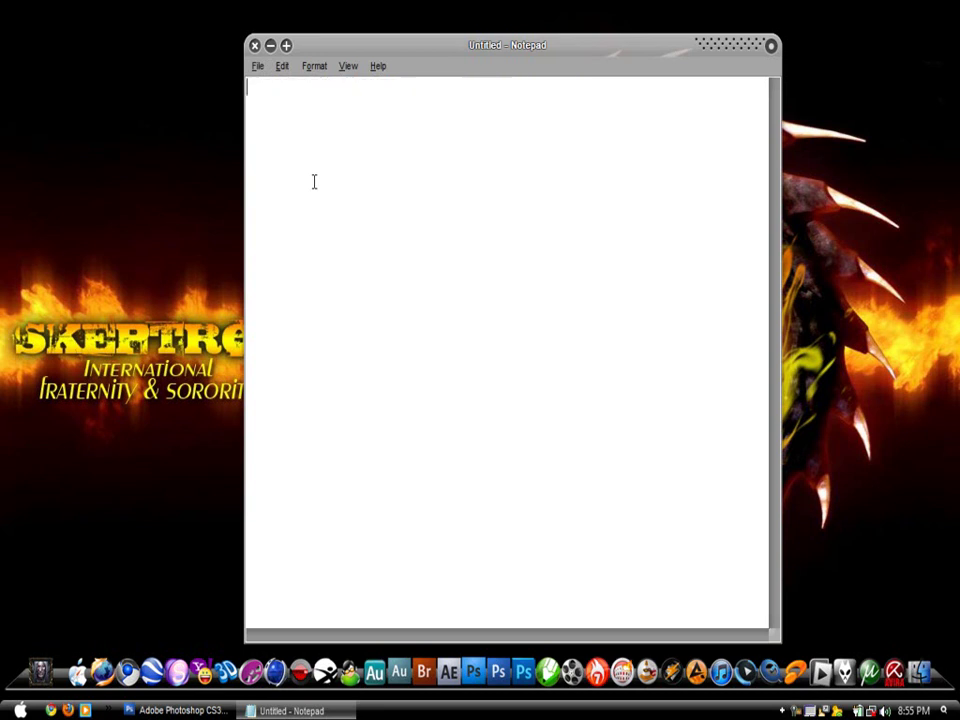
type("HOPE U LIKE")
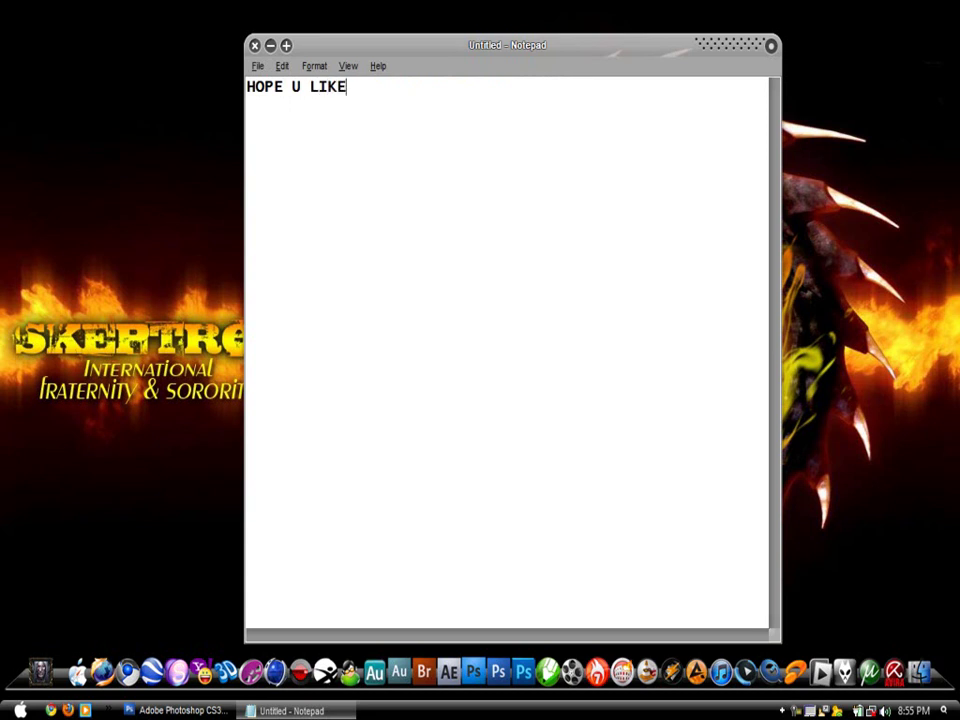
key("ctrl+a")
type("IMEAN HOPE U LEARN MY SIMPLE TUTORIAL")
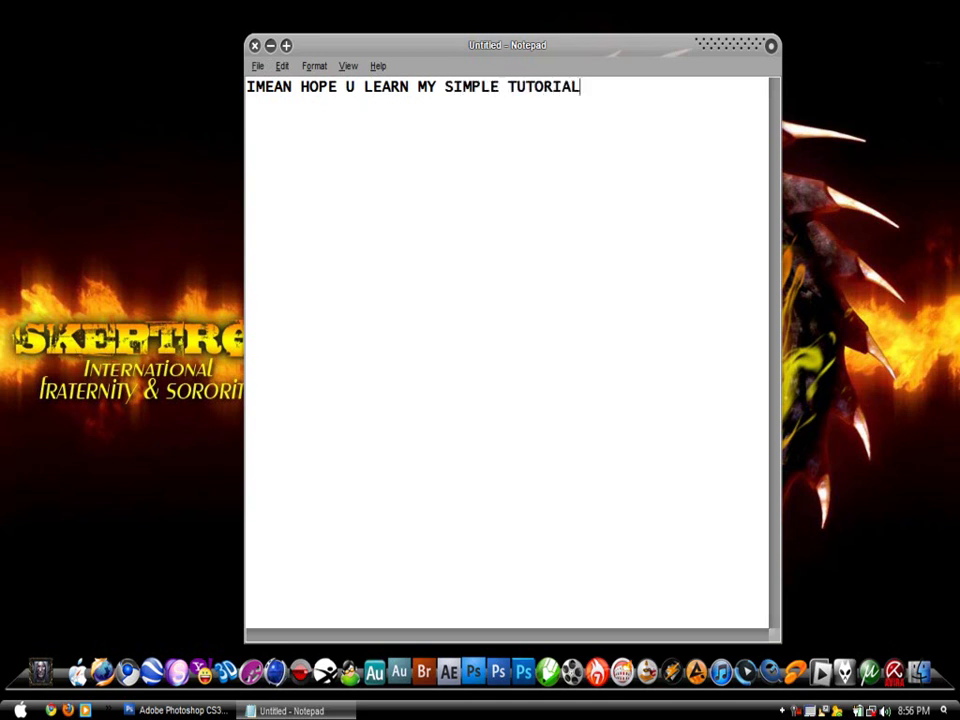
- Swap in a 'NXT VIDEO' message, delete it, and close Notepad
key("ctrl+a")
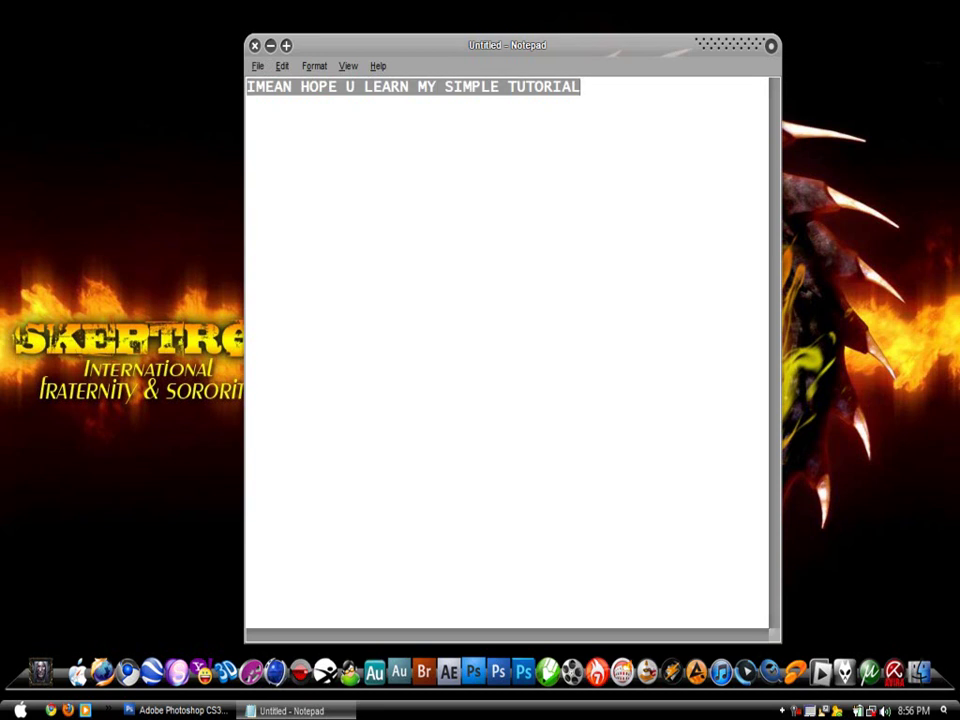
key("Delete")
type("SEE")
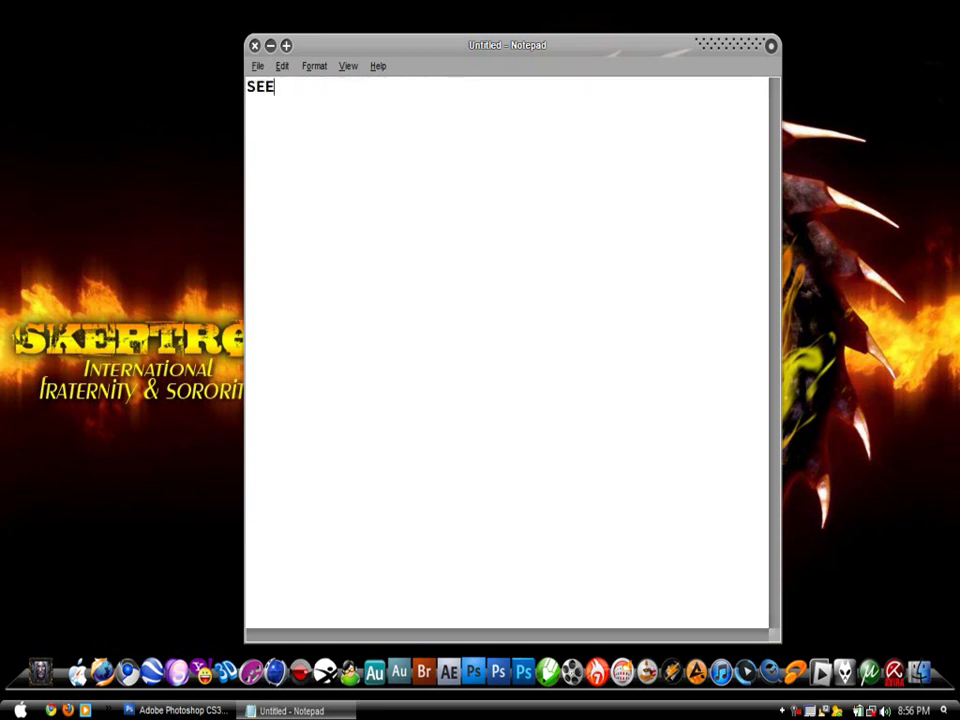
type("NXT VIDEO")
key("ctrl+a")
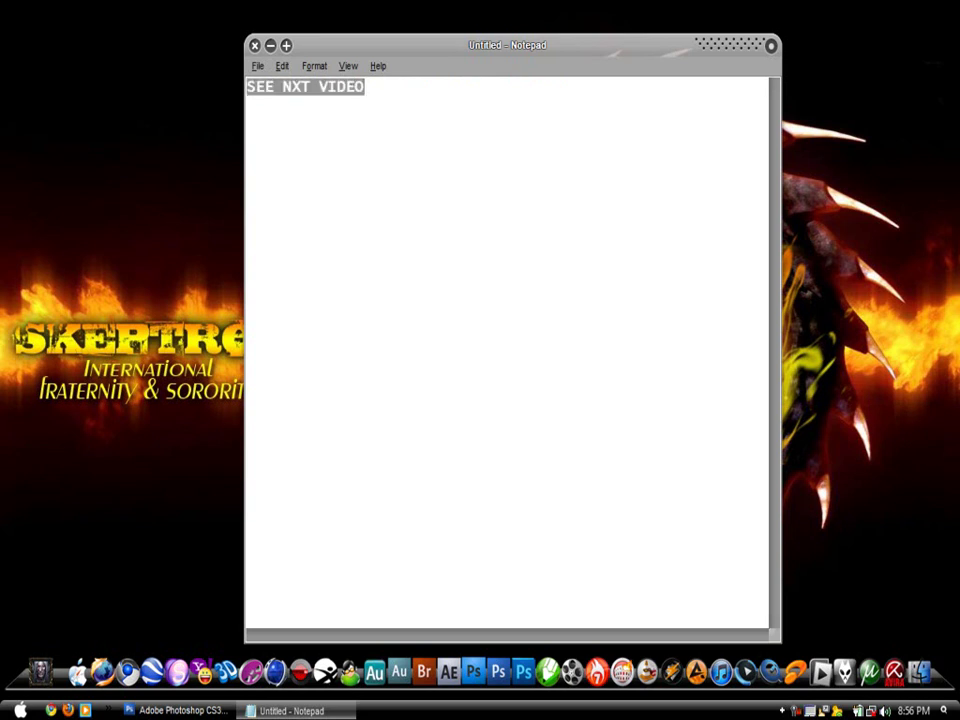
key("BackSpace")
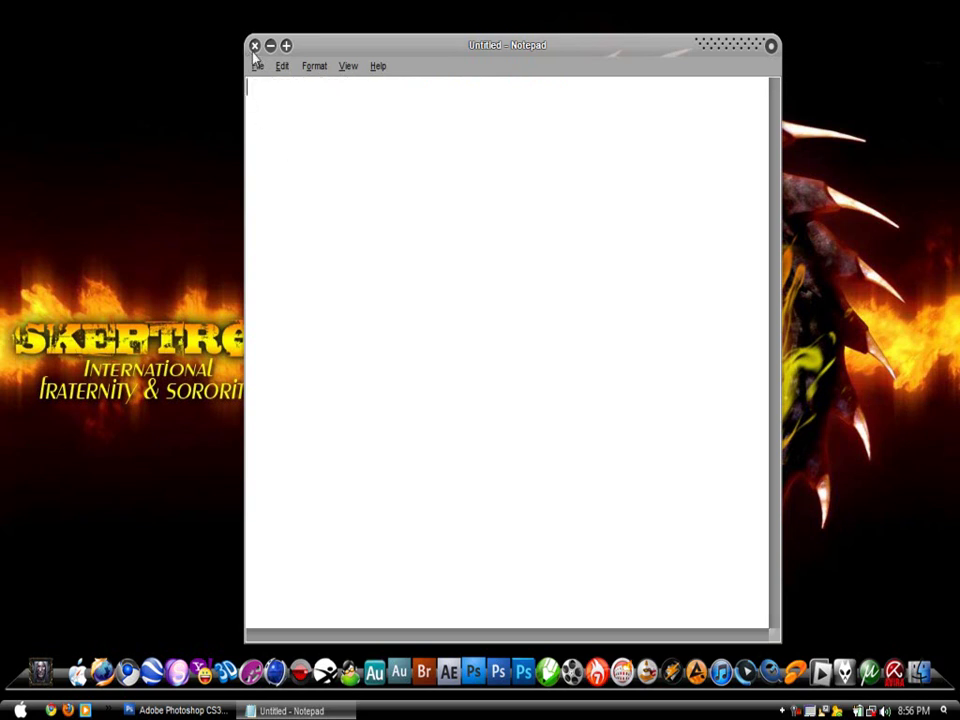
left_click(254, 45)
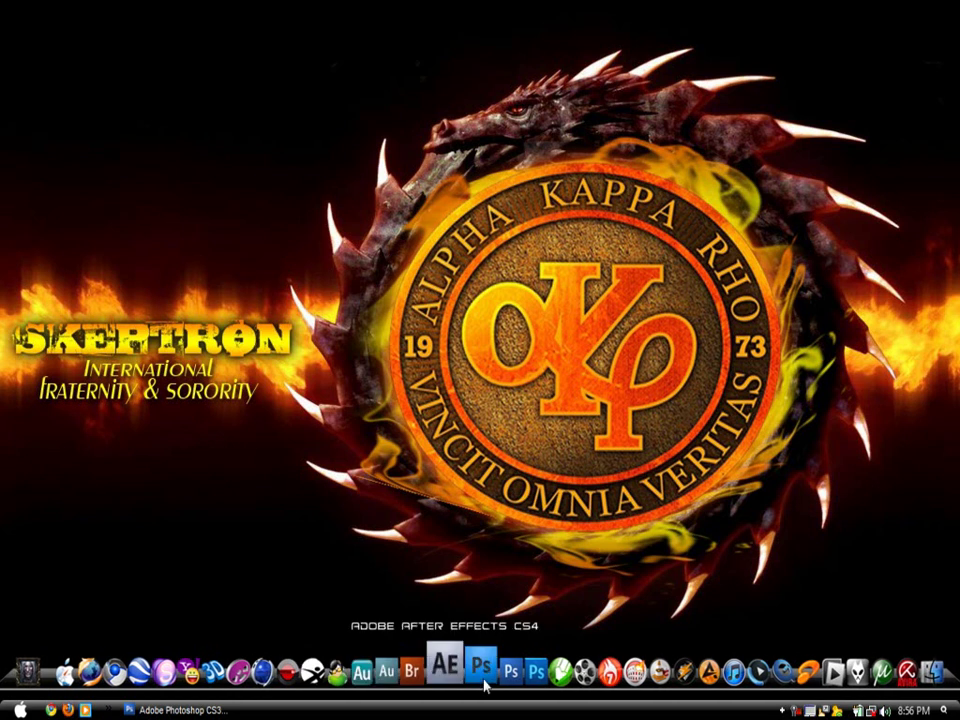
- Restore Photoshop, toggle Layer 0's visibility off and on, then minimize Photoshop
left_click(180, 710)
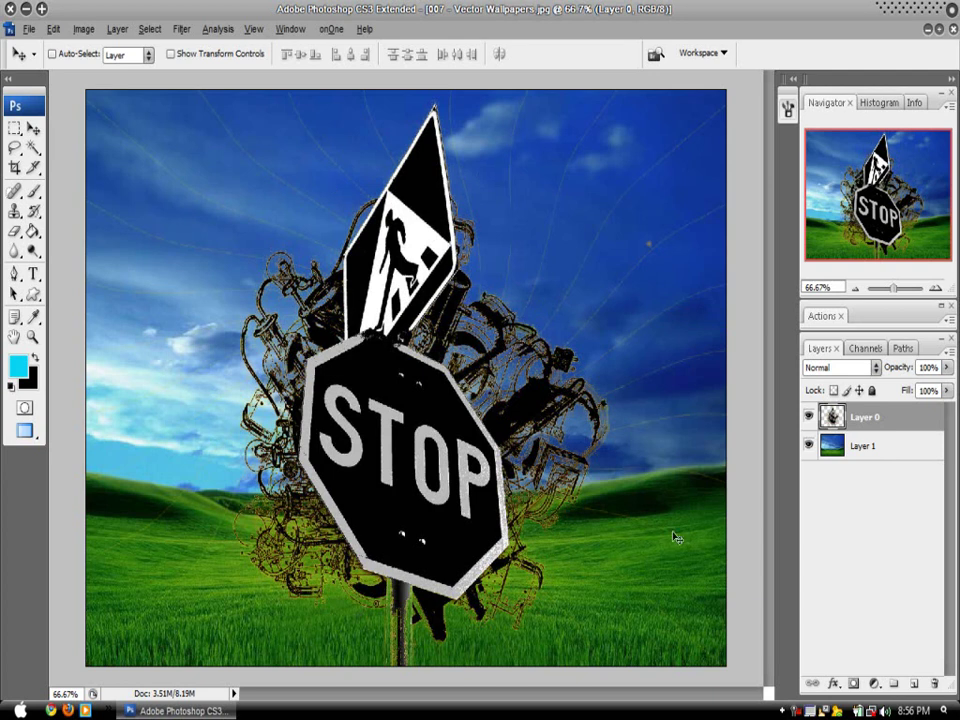
left_click(809, 418)
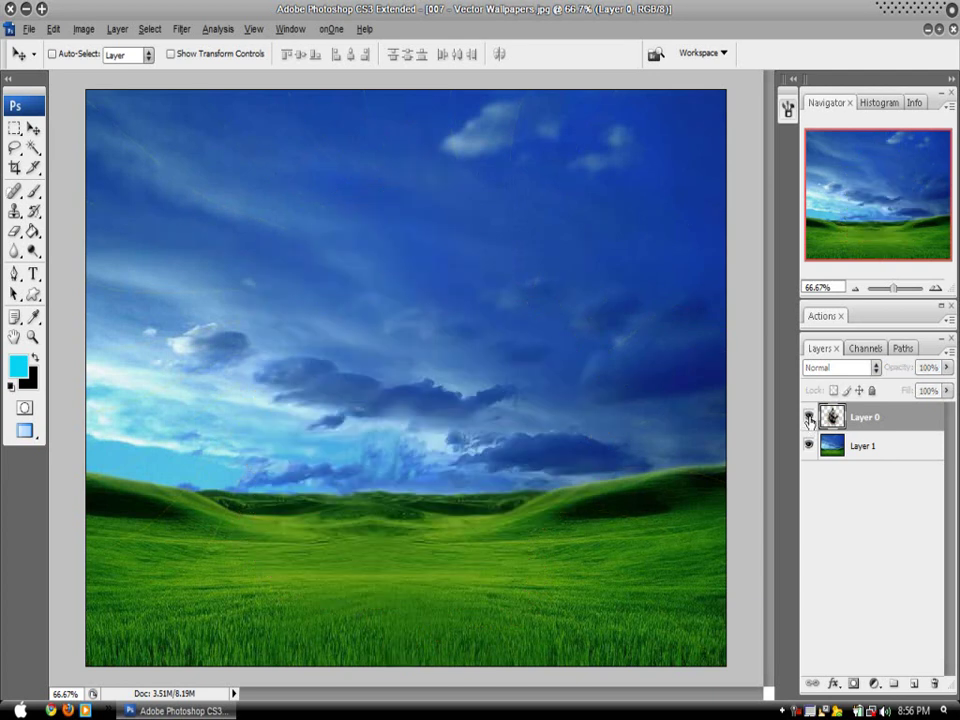
left_click(809, 418)
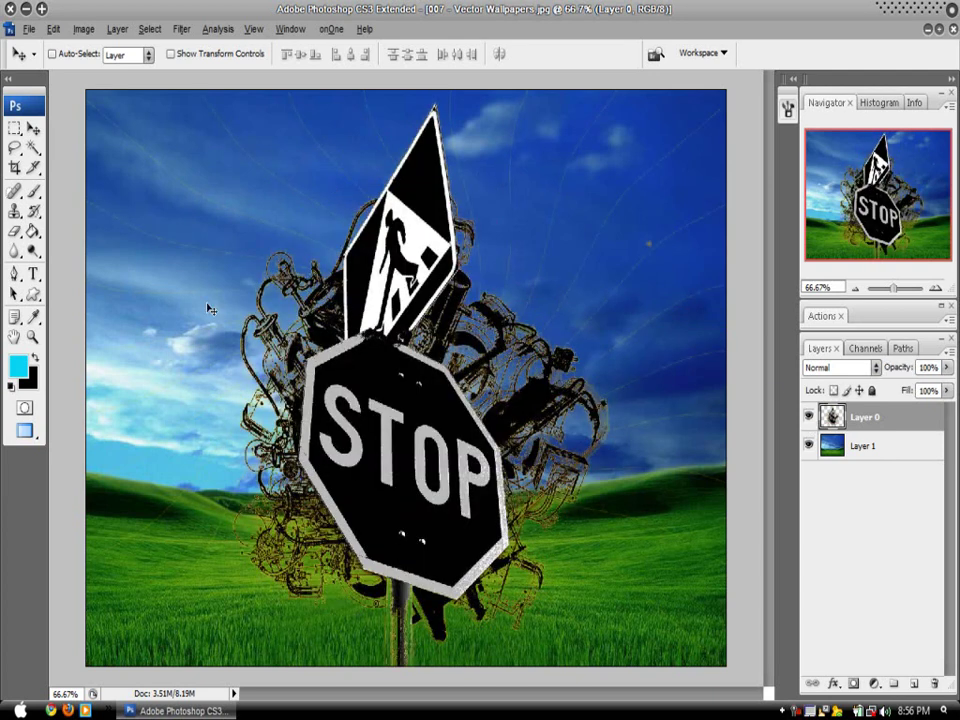
left_click(27, 9)
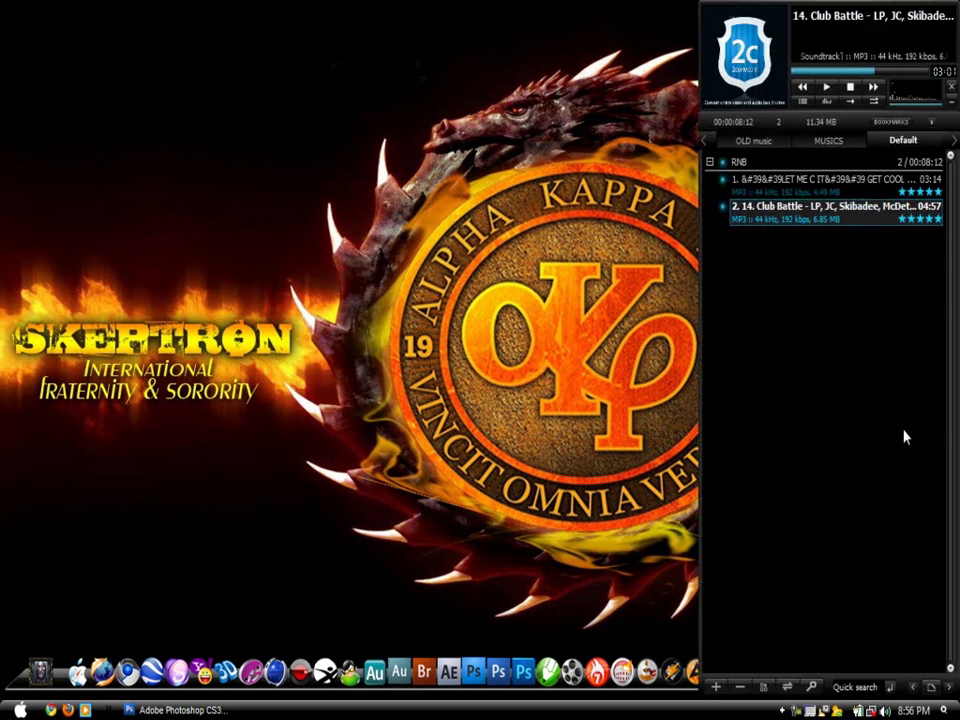
- Pause the AIMP3 track so the player hides, and bring up the screen recorder's controls
left_click(830, 90)
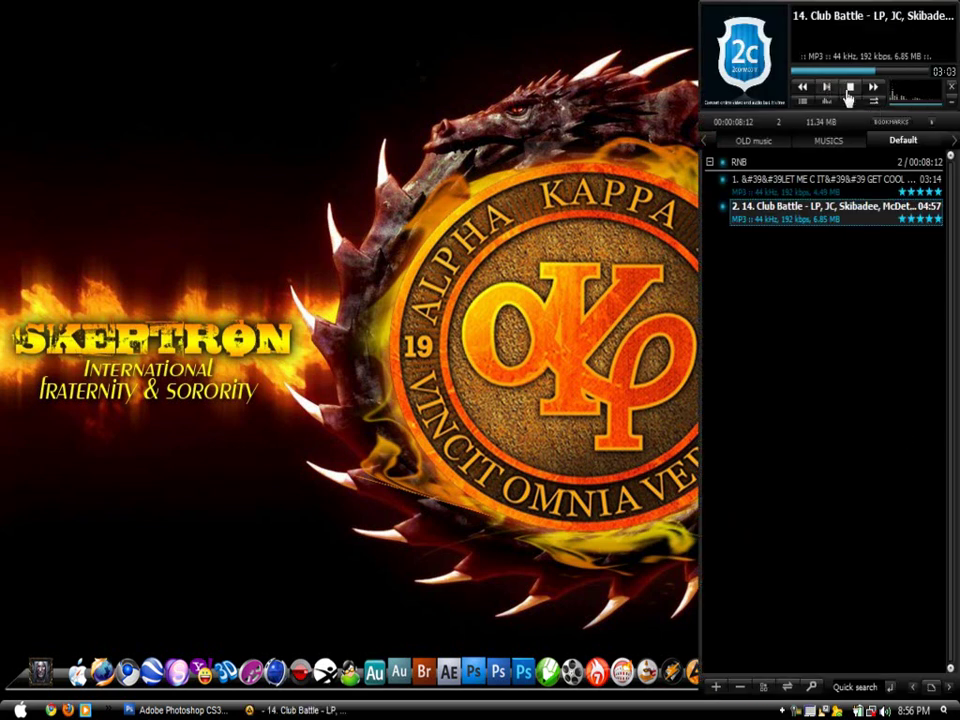
left_click(797, 712)
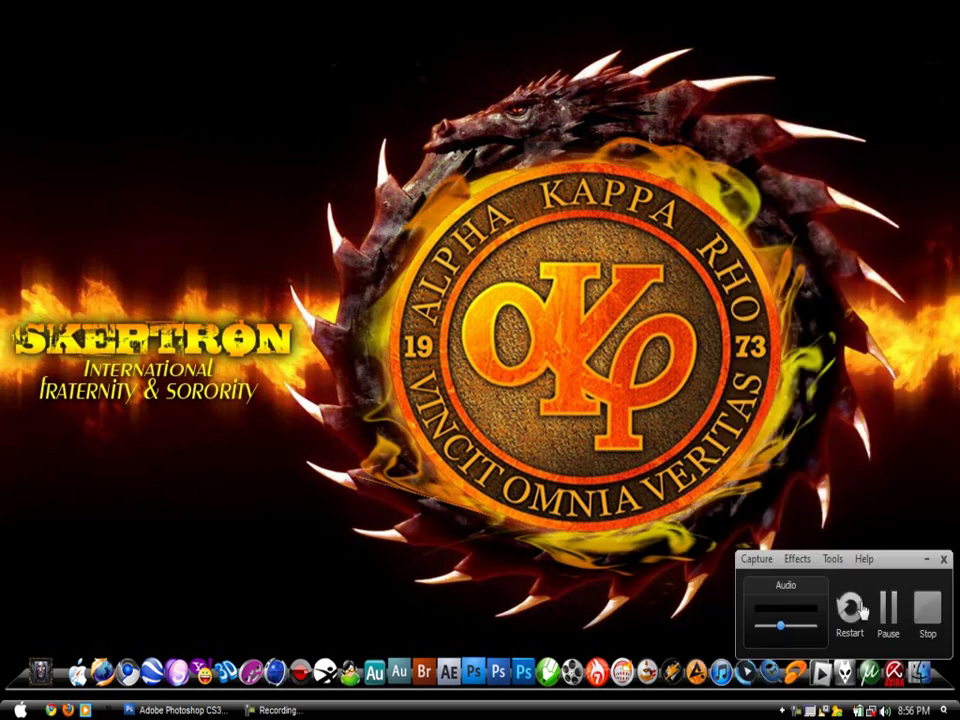